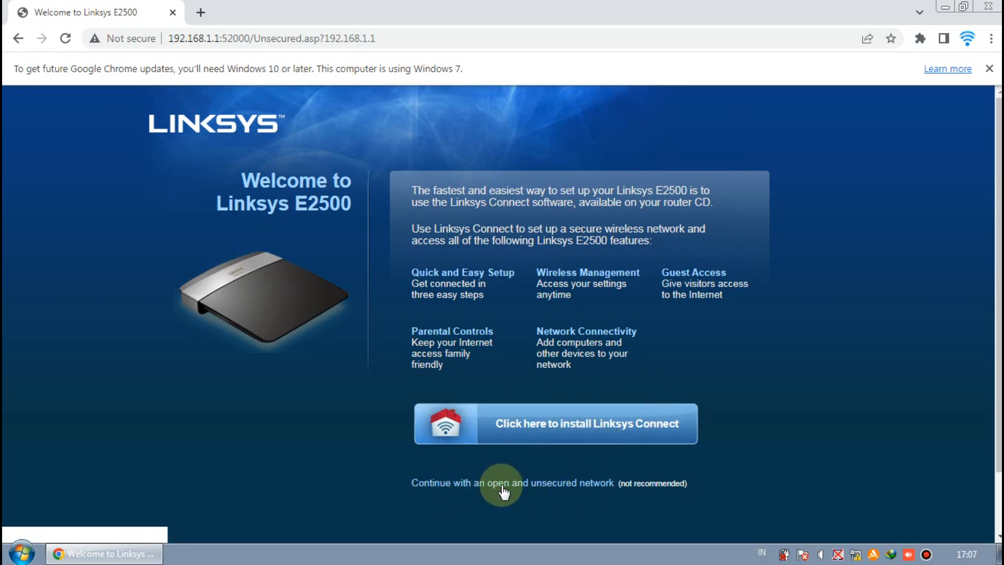
Continue past the unsecured-network warning, acknowledging the risk, to reach the router login page
left_click(551, 485)
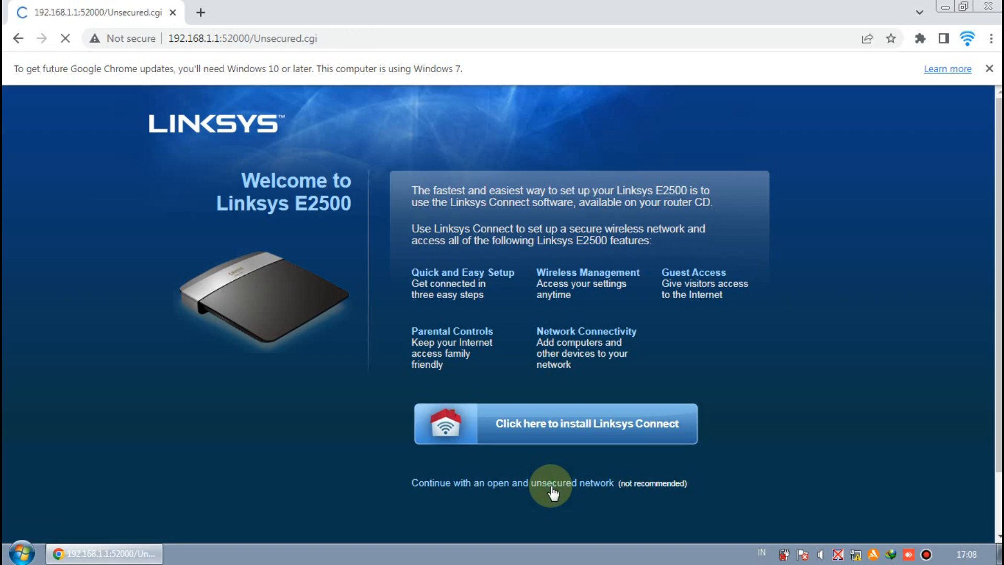
left_click(418, 438)
left_click(443, 473)
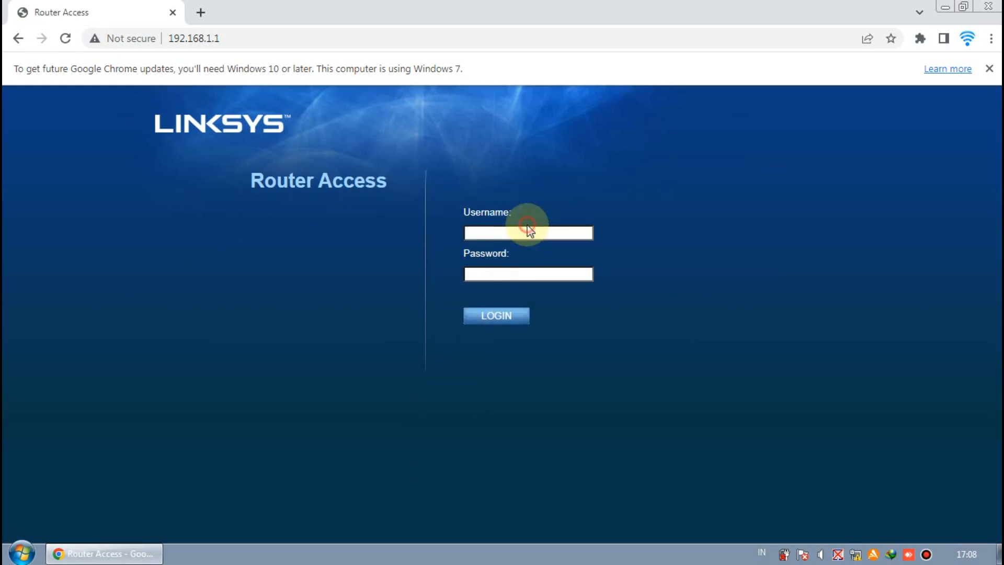
Enter the router login username and password on the Router Access page
type("root")
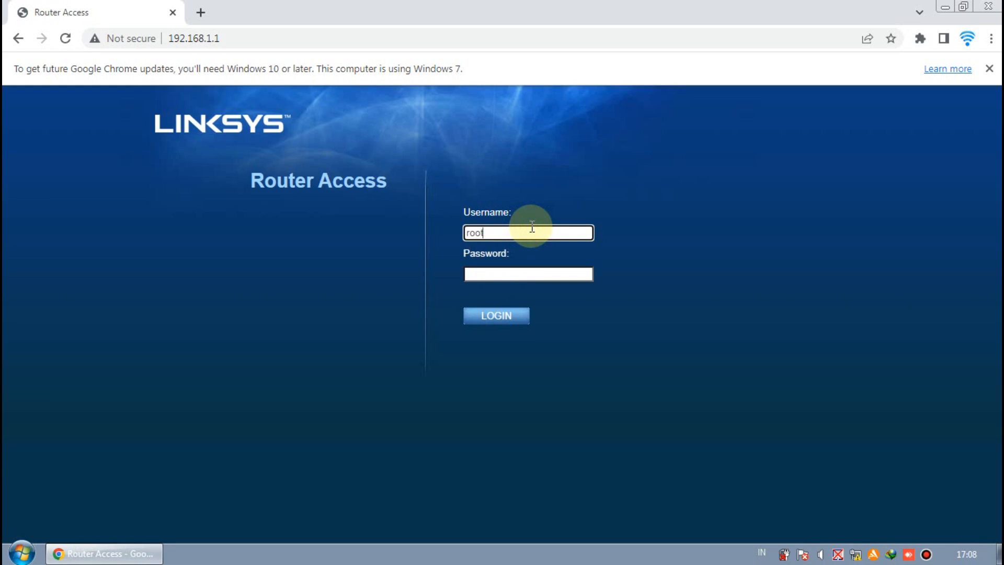
left_click(520, 273)
left_click_drag(497, 229, 465, 230)
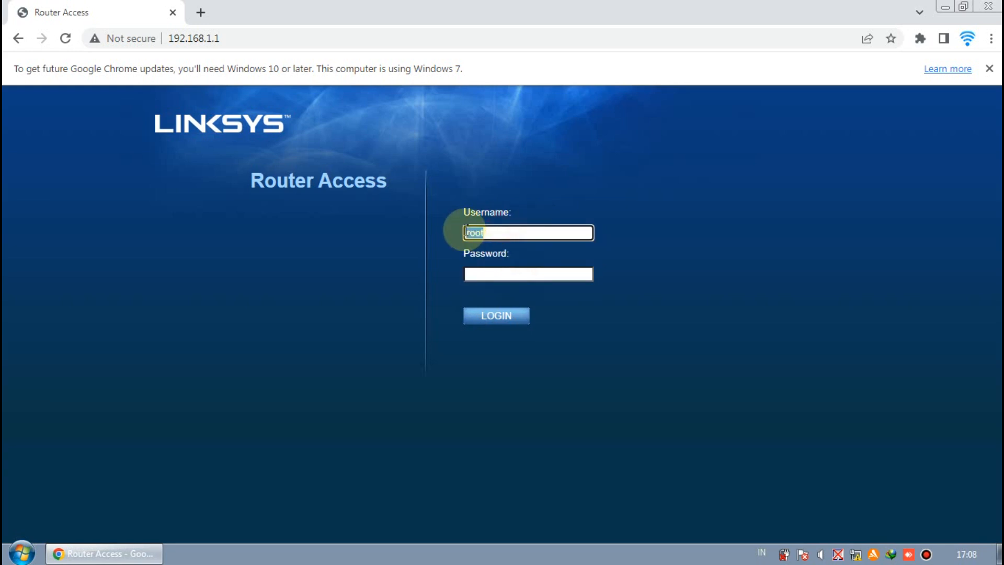
left_click(506, 272)
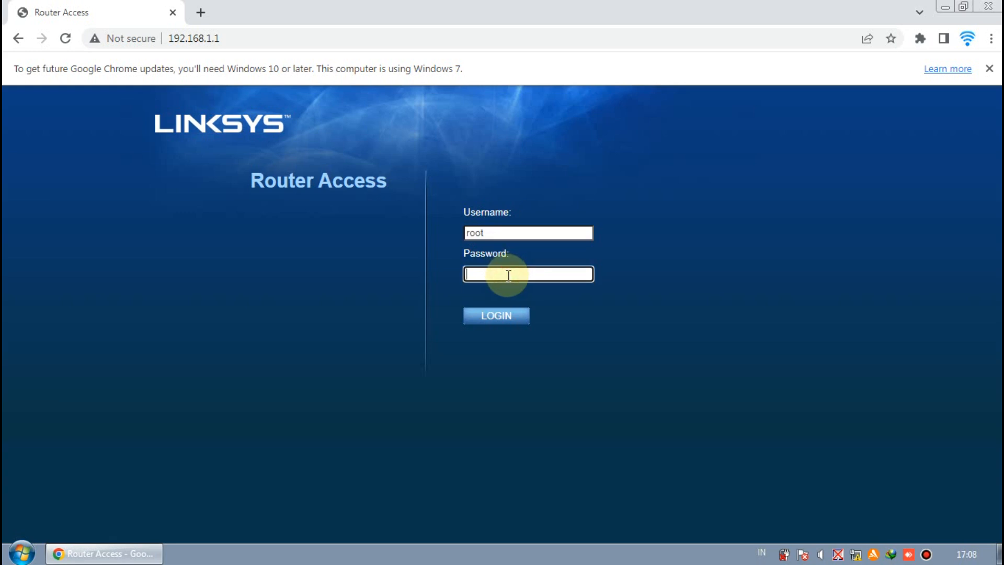
type("admin")
left_click(501, 315)
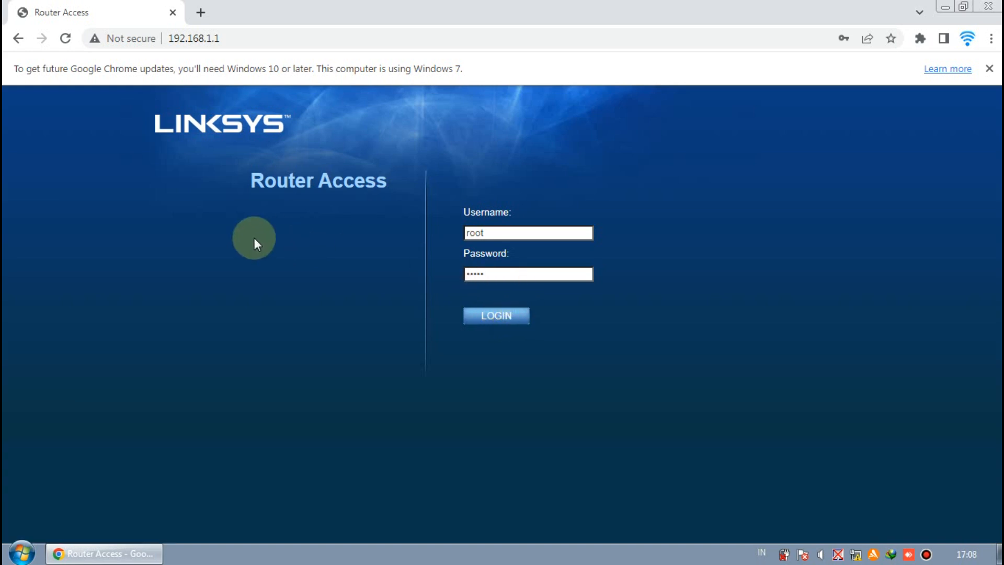
Log in and dismiss the warning with 'Do not show me this again' ticked
left_click(501, 311)
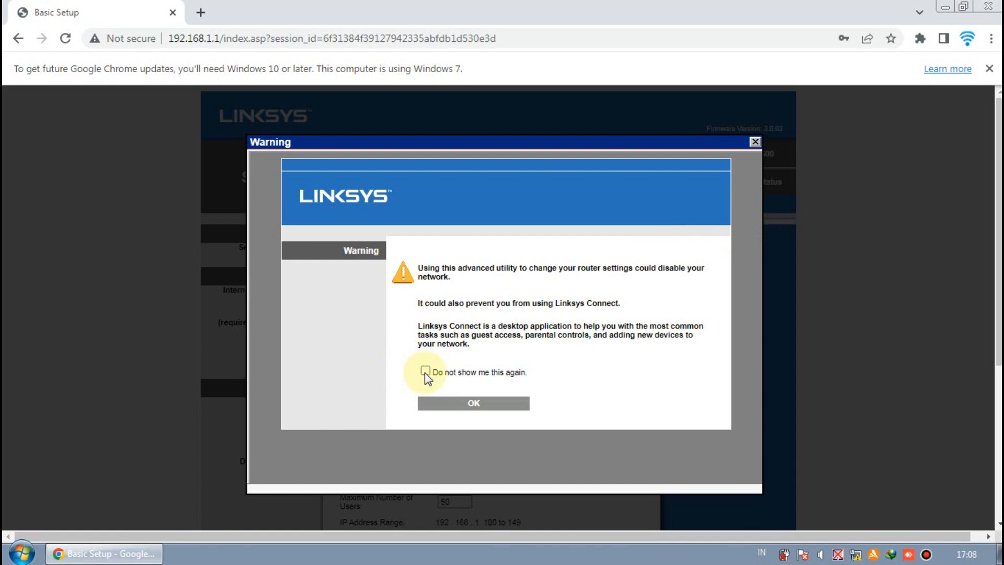
left_click(424, 371)
left_click(475, 404)
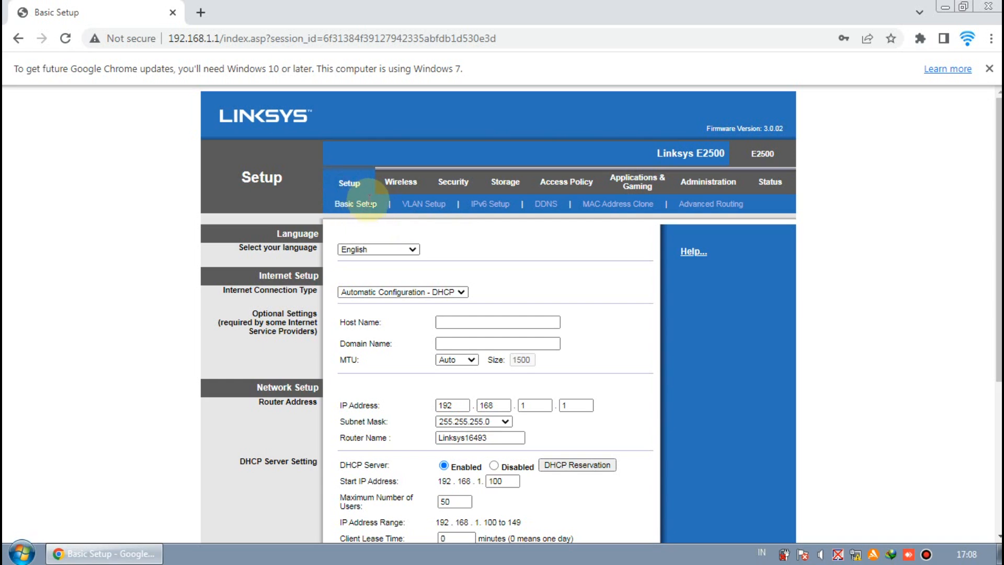
Close Chrome's update notice; keep English language and Automatic Configuration - DHCP connection type
left_click(987, 69)
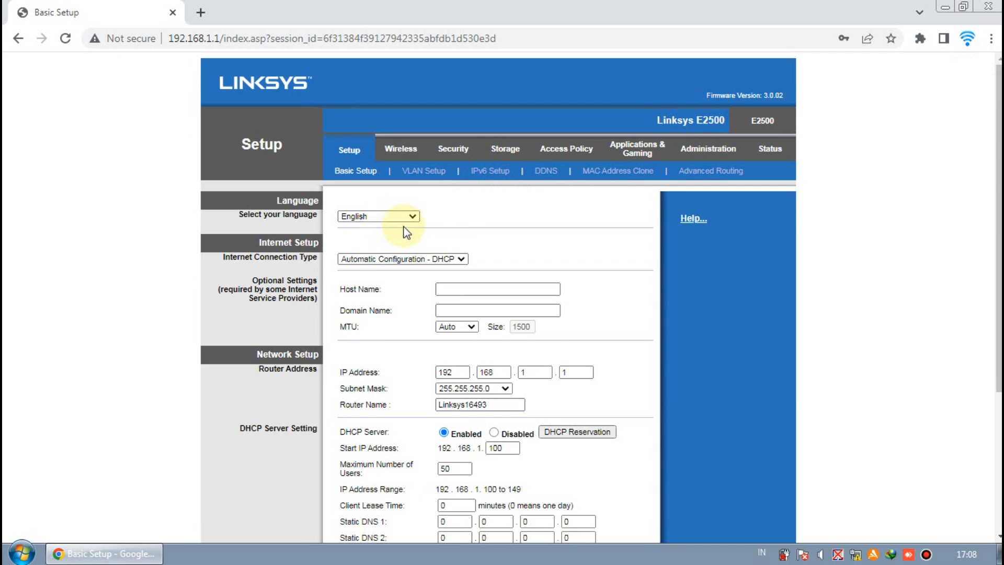
left_click(414, 214)
left_click(414, 214)
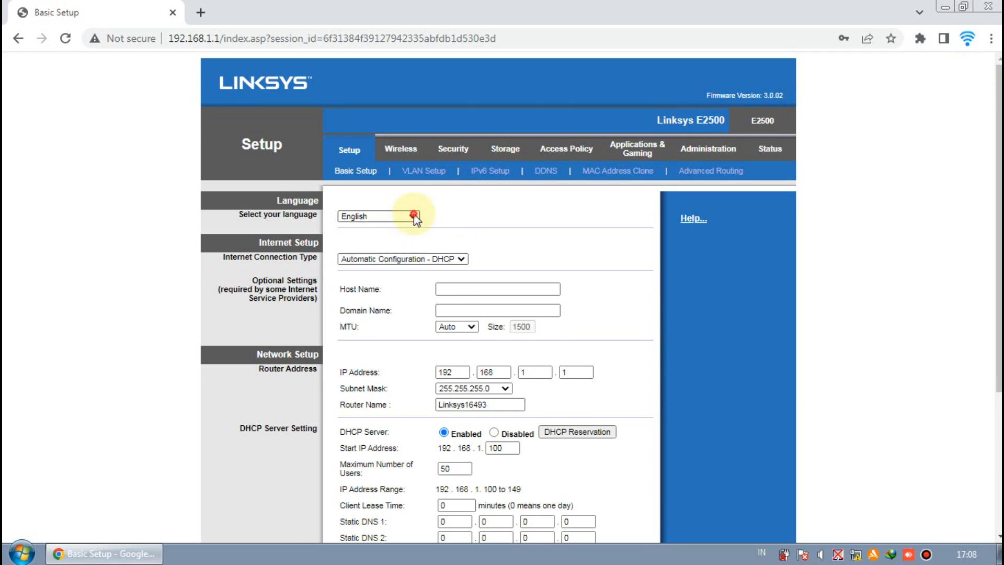
left_click(461, 259)
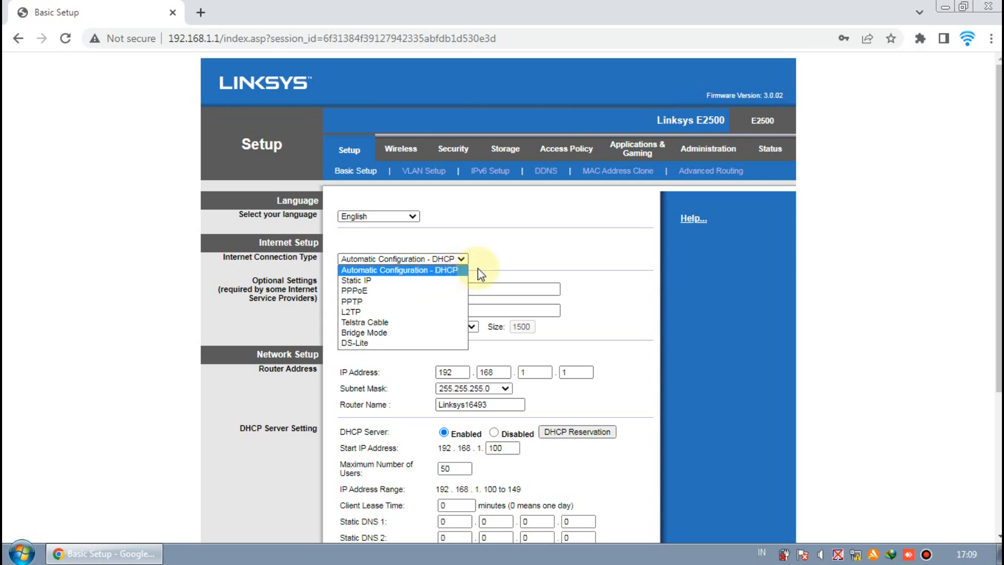
left_click(460, 271)
Inspect the Host Name and router IP fields, leaving Host Name empty and 192.168.1.1 unchanged
scroll(485, 287, "down", 1)
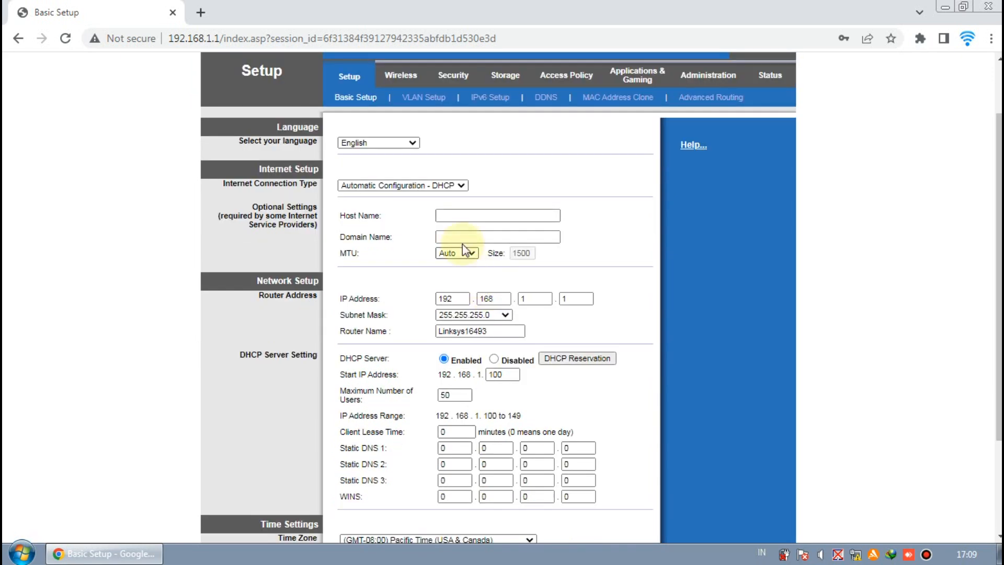
left_click(470, 216)
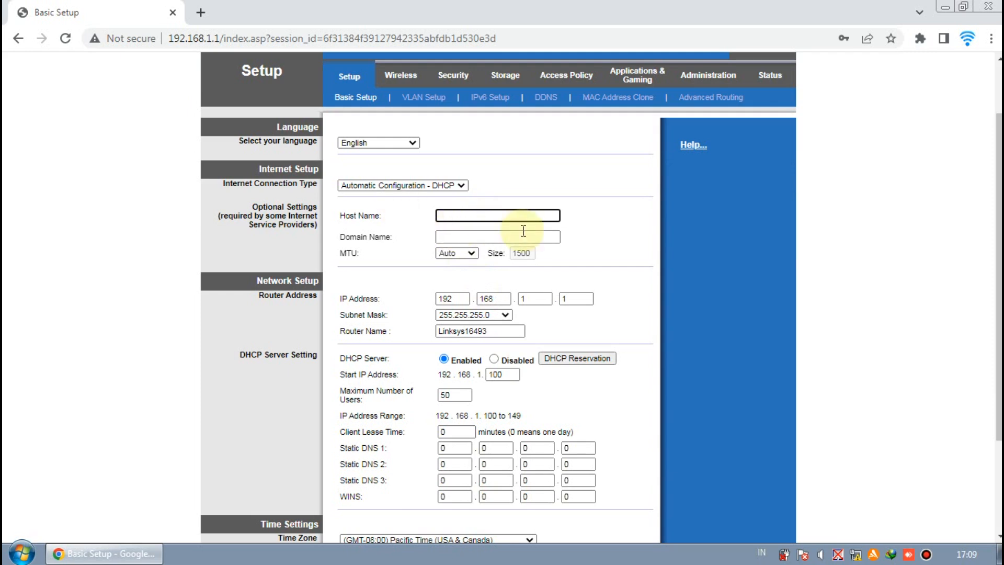
scroll(549, 251, "up", 1)
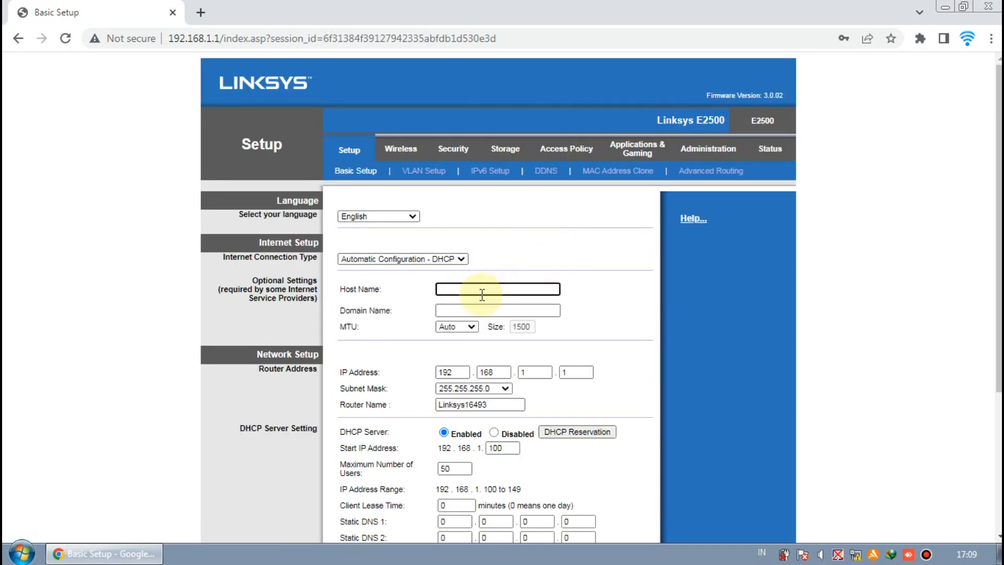
left_click(589, 288)
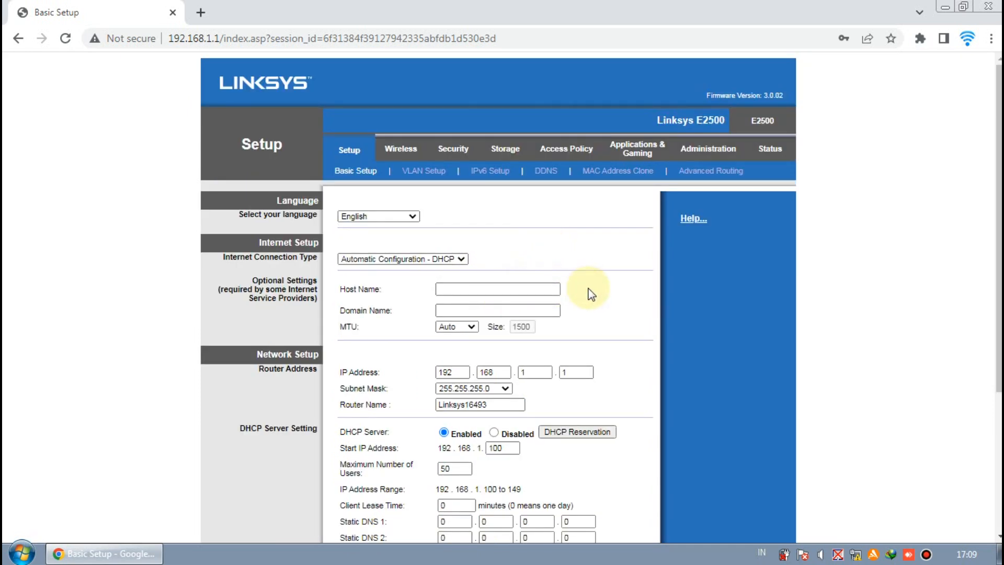
scroll(440, 340, "down", 1)
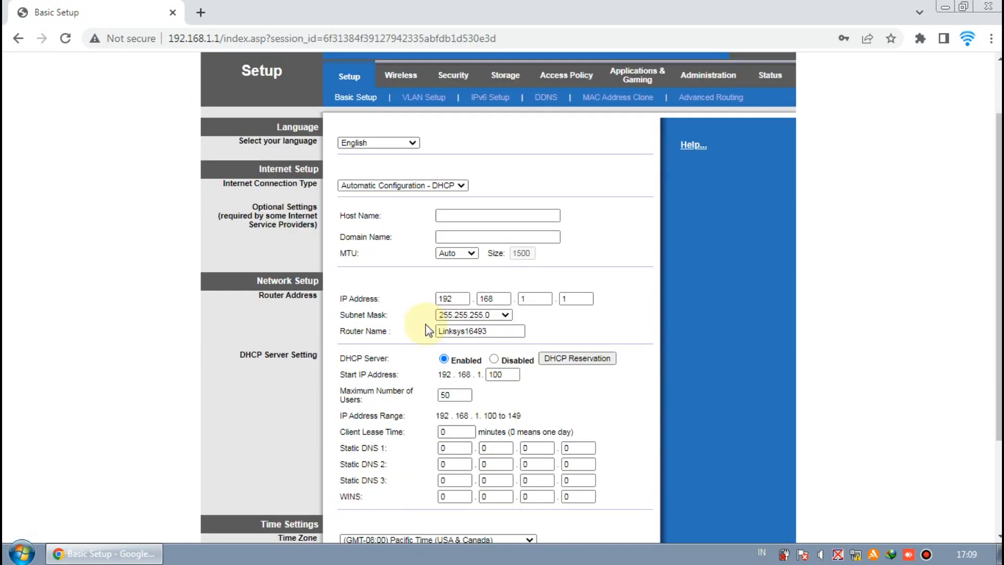
left_click(252, 284)
left_click_drag(270, 286, 366, 278)
left_click(536, 297)
double_click(445, 299)
left_click(491, 298)
left_click(535, 298)
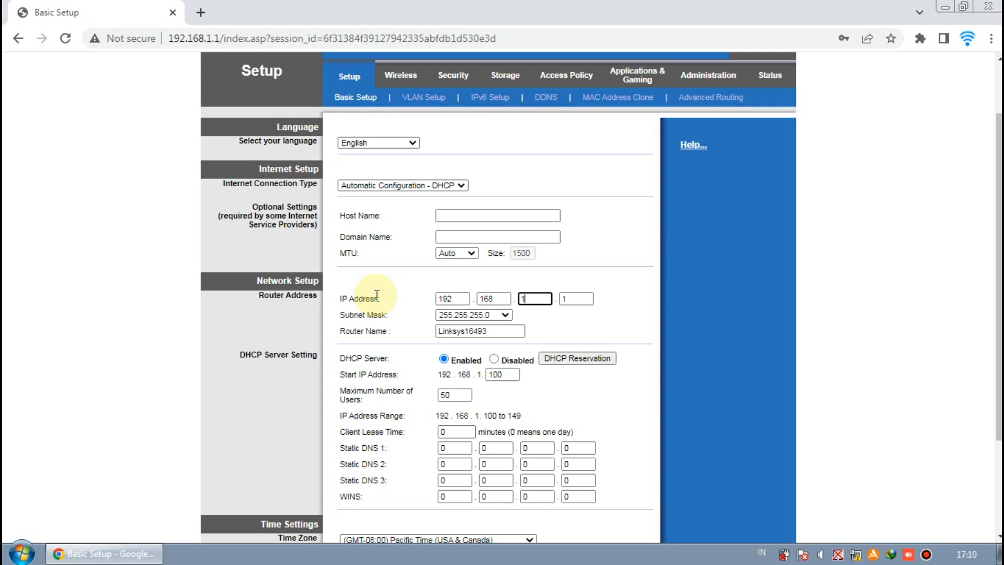
Change the router IP's first octet from 192 to 193, making it 193.168.1.1
left_click(454, 298)
key("BackSpace")
type("3")
left_click(497, 298)
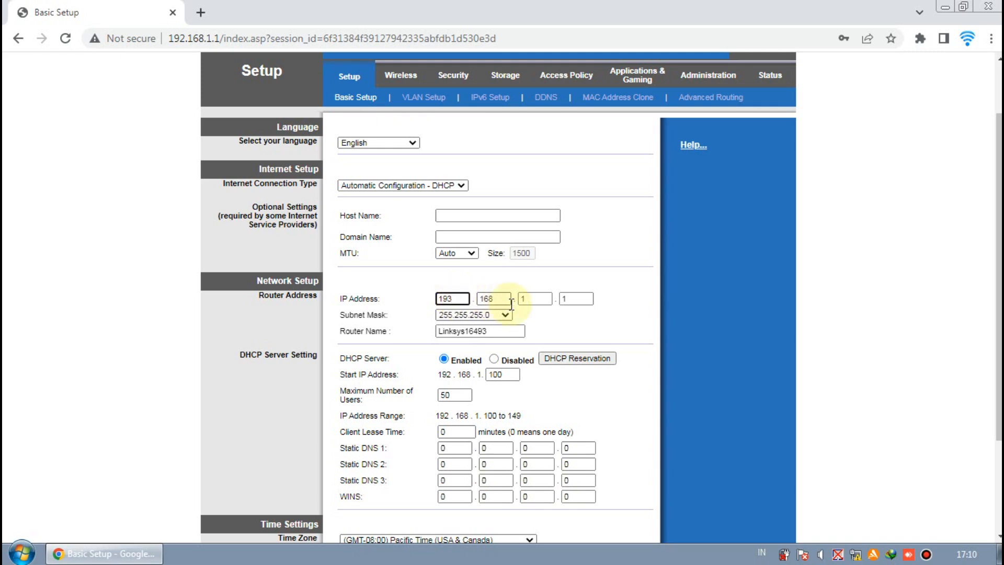
left_click(530, 299)
left_click(575, 296)
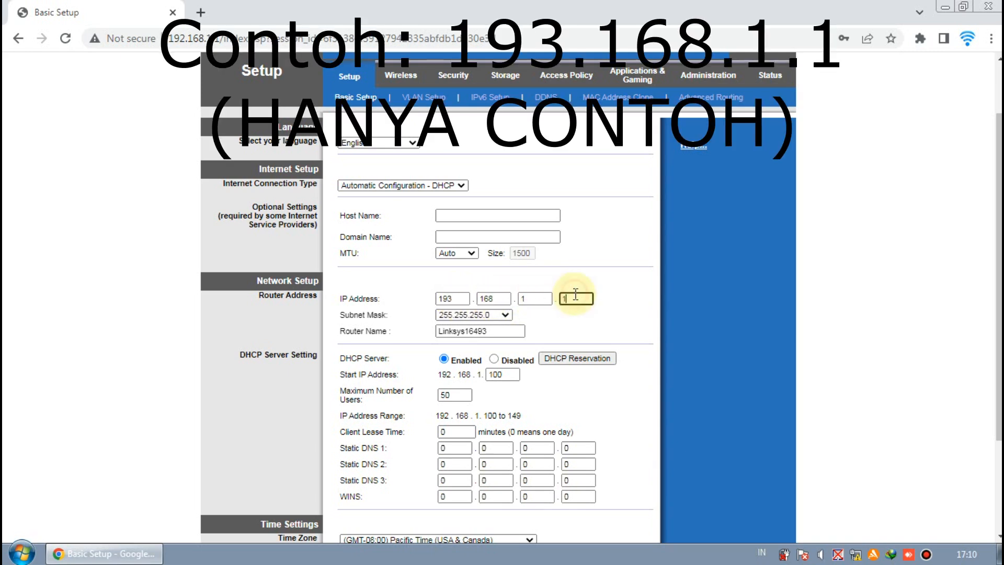
left_click(551, 315)
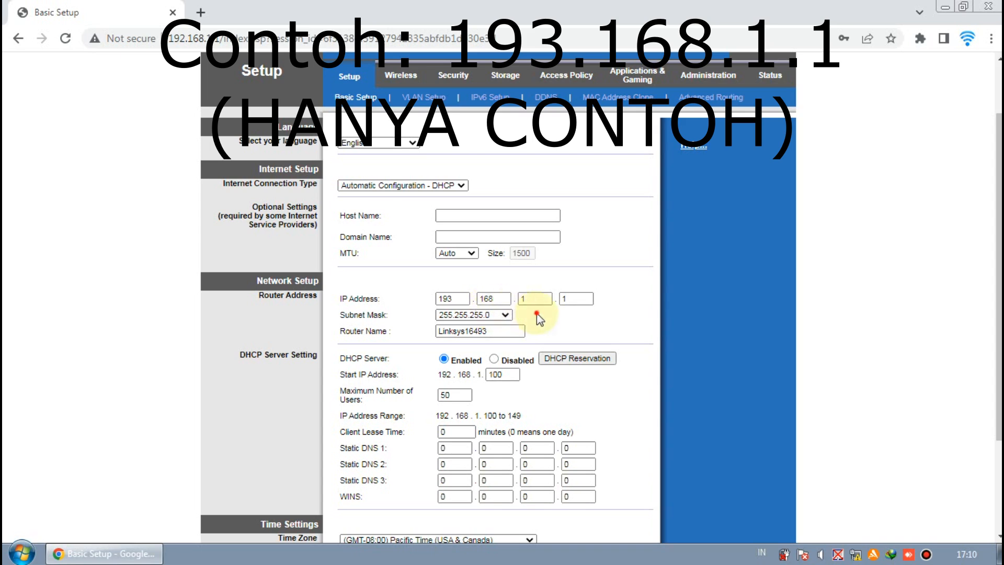
scroll(539, 319, "down", 1)
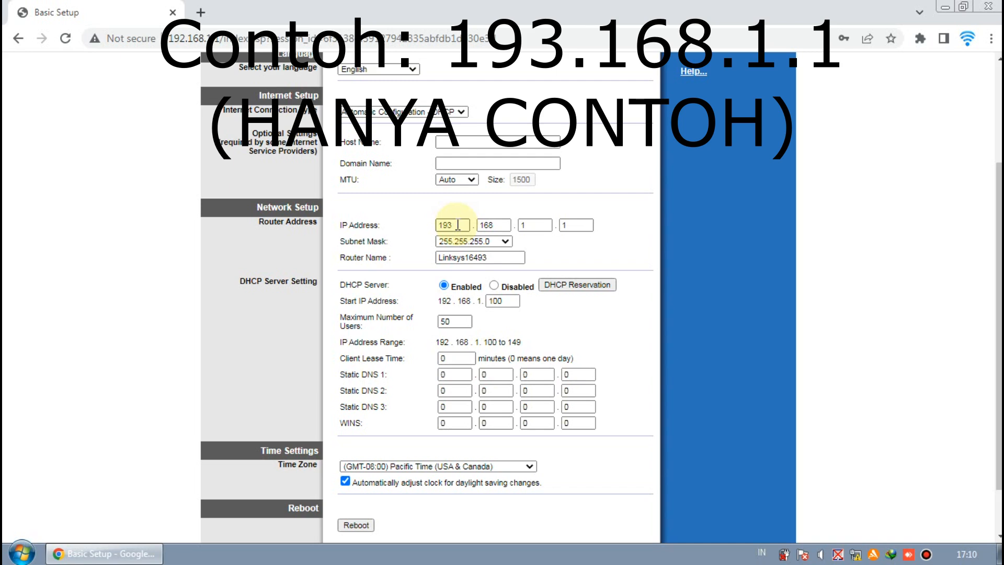
Replace the router name Linksys16493 with the new hotspot name
left_click_drag(519, 258, 440, 262)
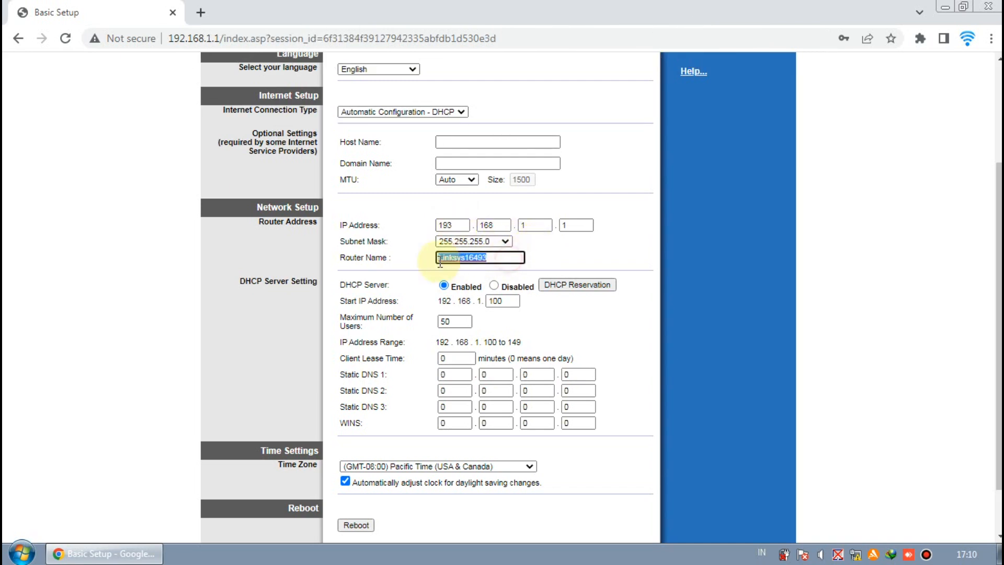
type("D")
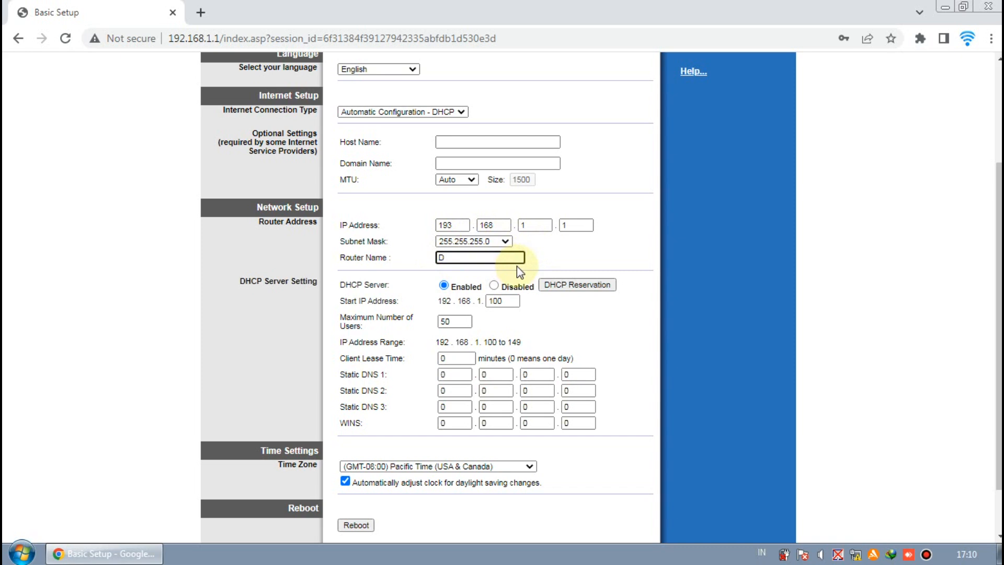
type("ikyHotspot")
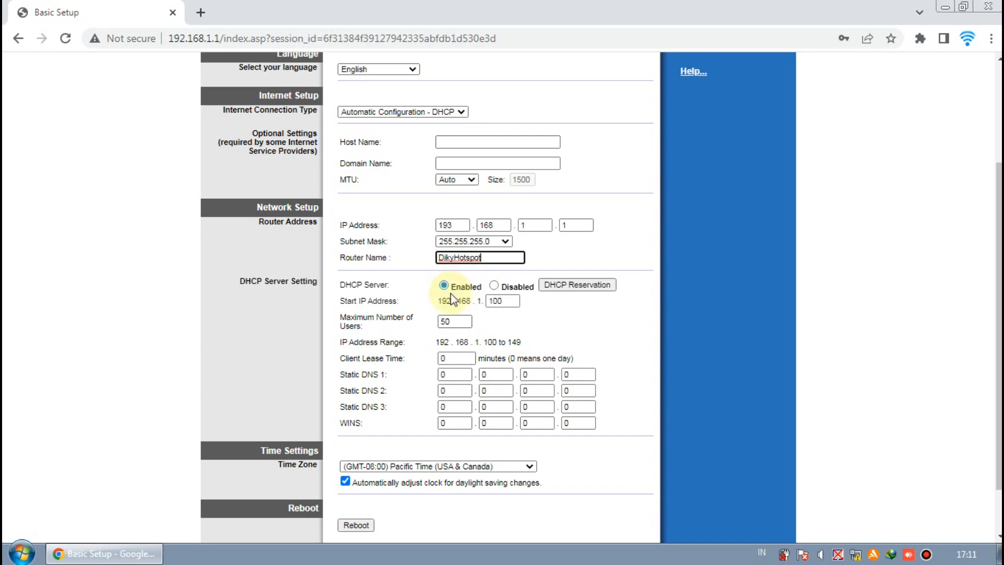
Finish the router name entry and scroll down to the DHCP Server Setting
left_click(572, 330)
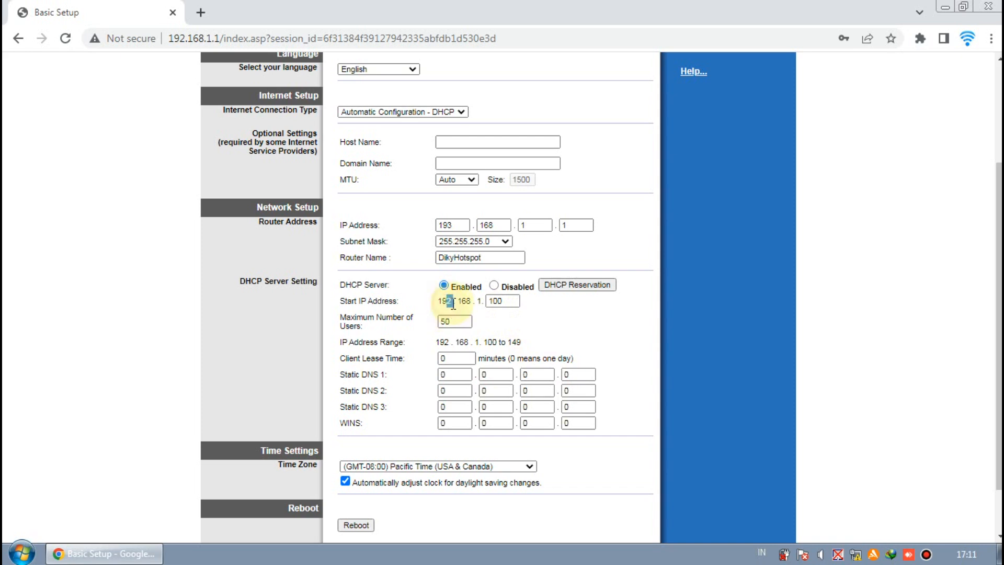
scroll(596, 340, "down", 1)
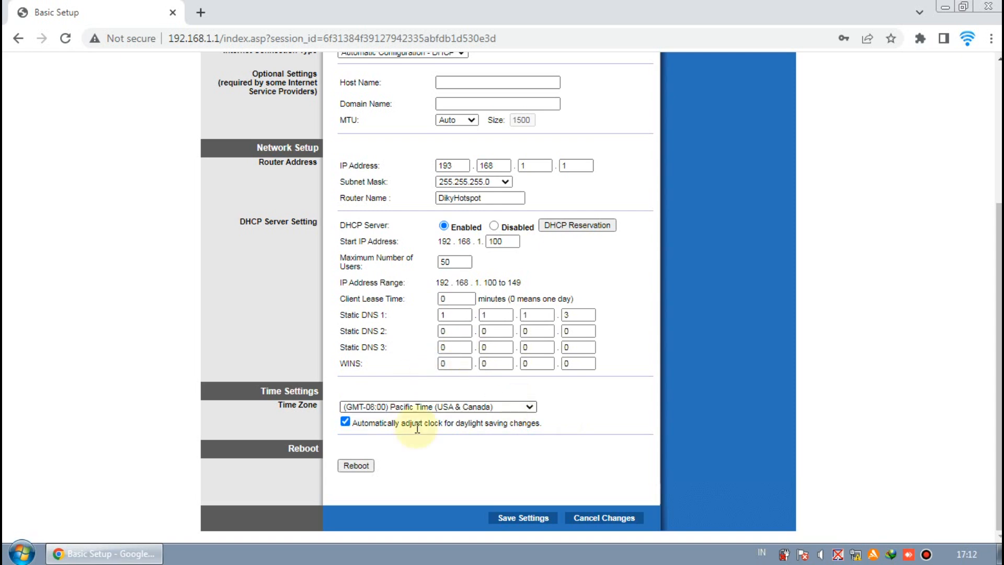
Choose (GMT+07:00) Thailand, Russia from the Time Zone list
left_click(530, 407)
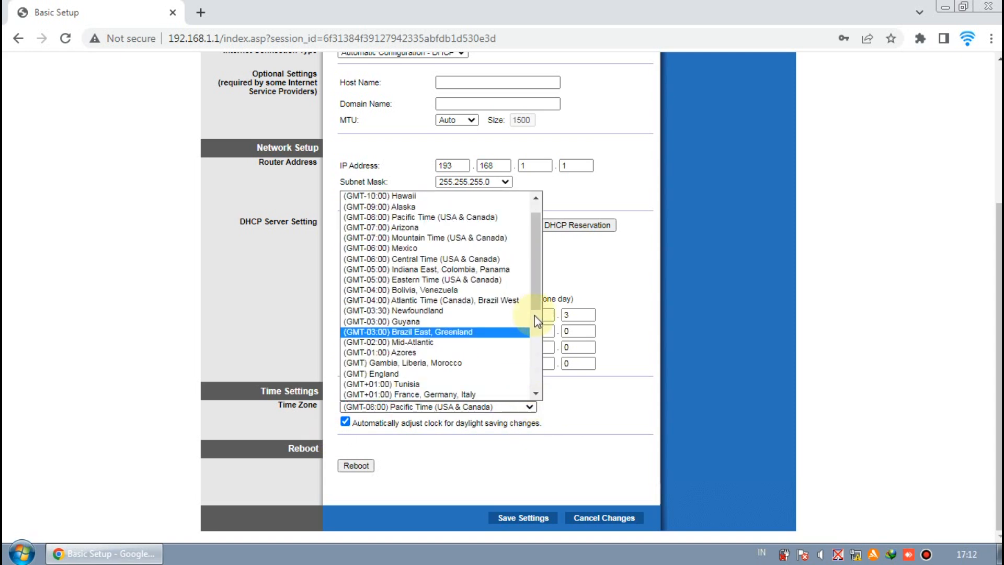
scroll(535, 305, "down", 5)
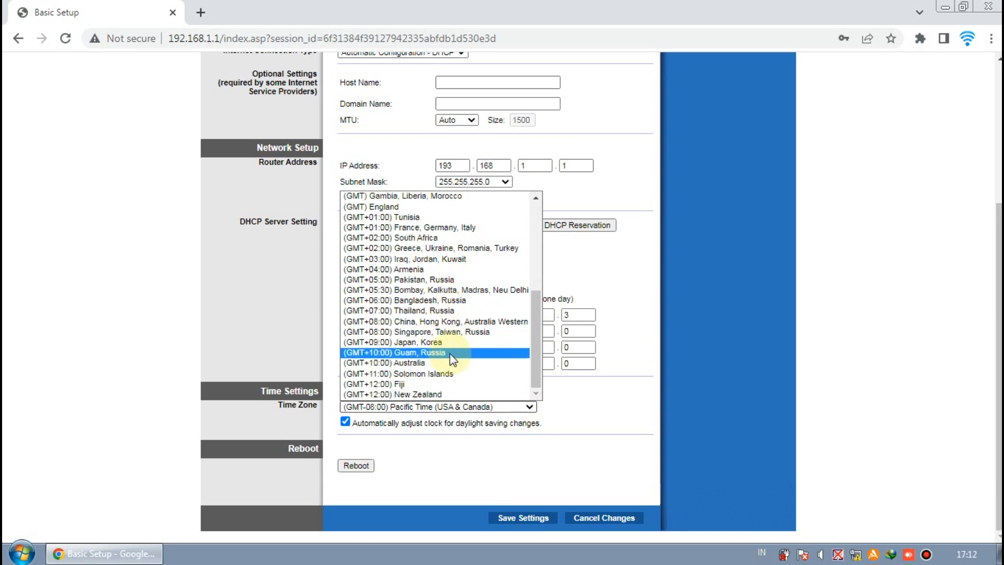
left_click(453, 313)
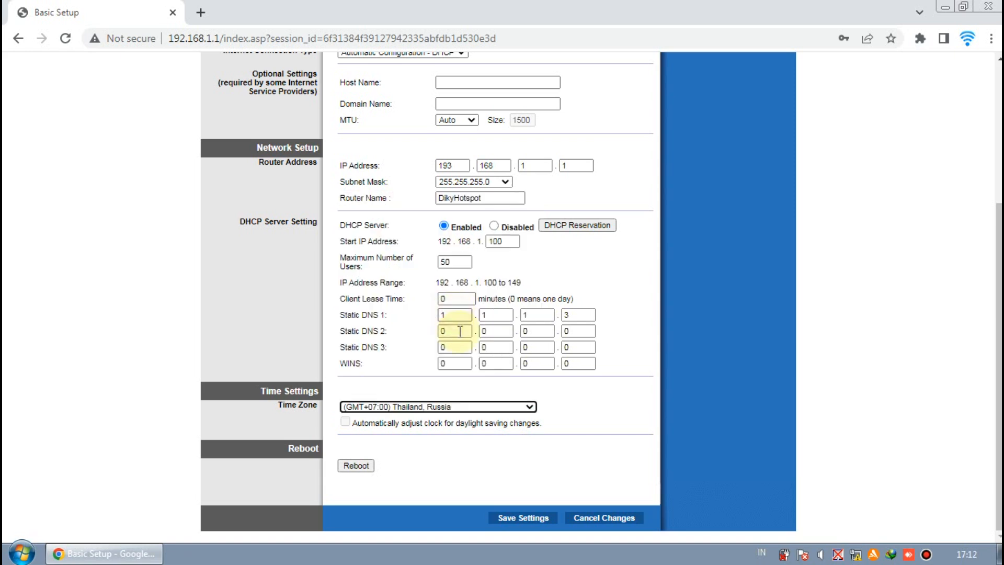
Save the Basic Setup so the router reboots, then load 193.168.1.1 in a new tab
left_click(524, 518)
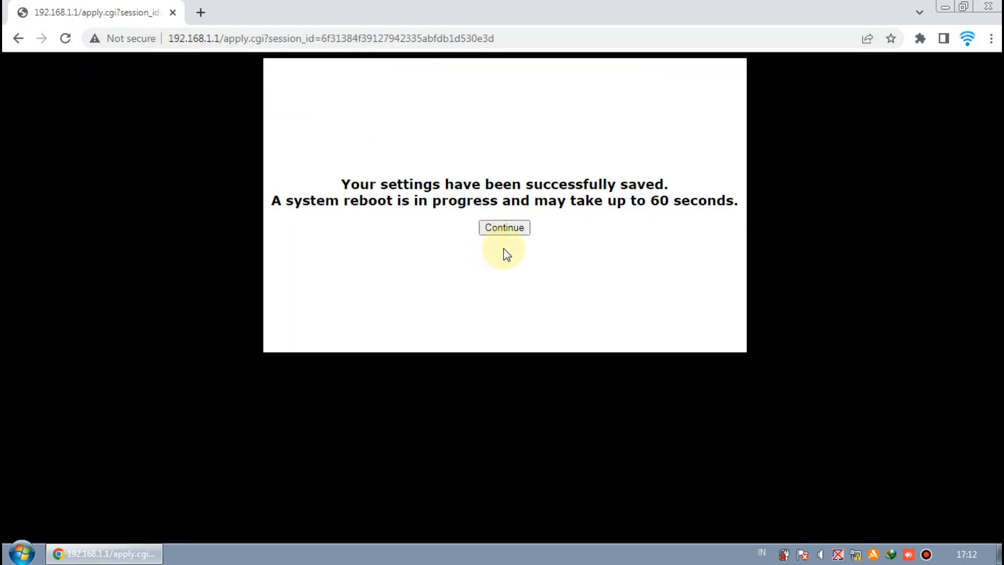
left_click(509, 230)
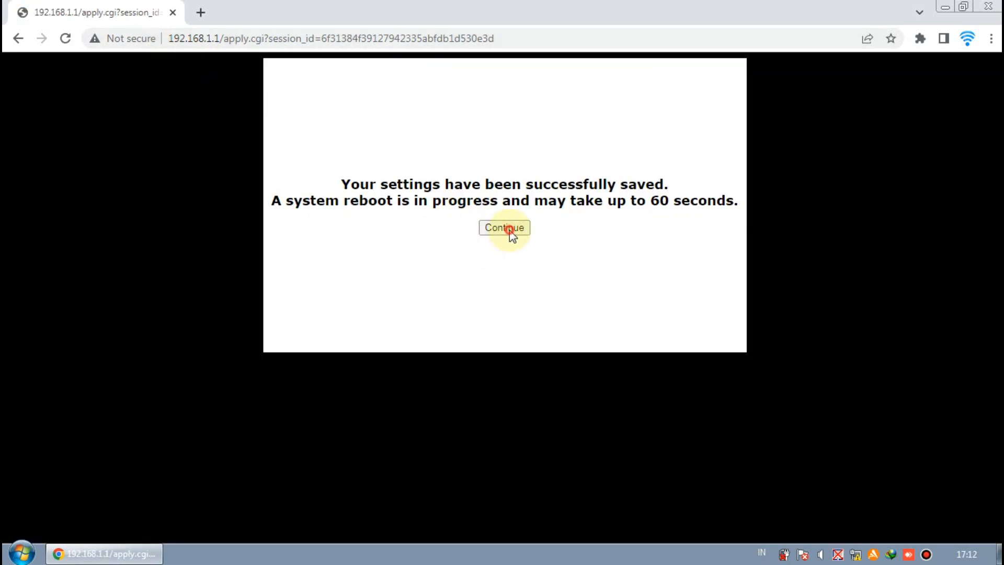
left_click(207, 18)
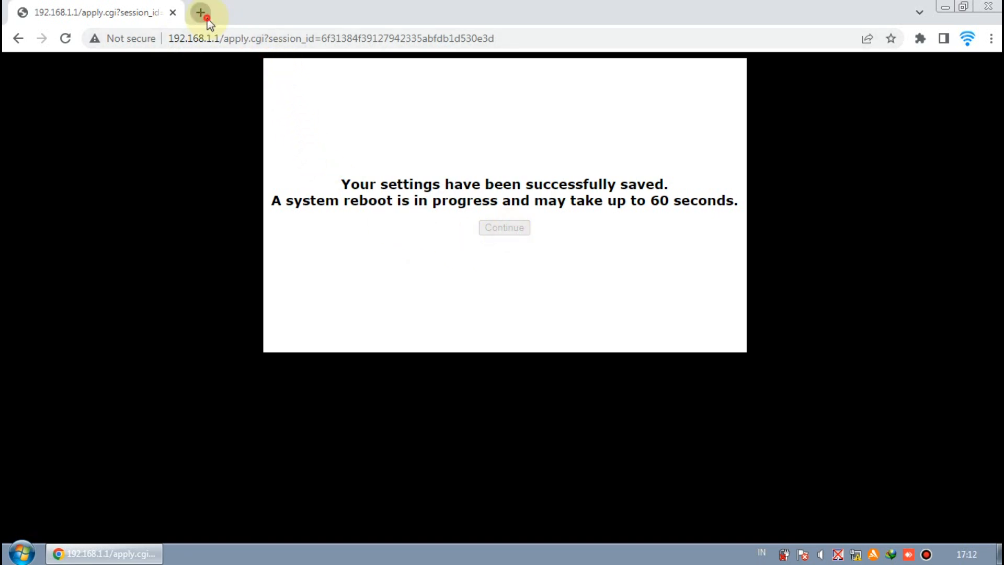
type("193")
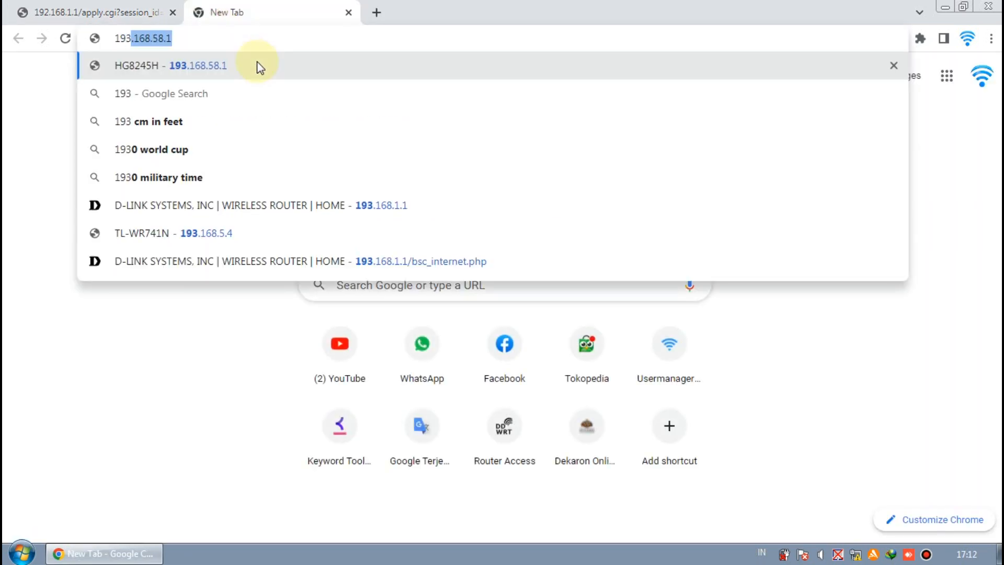
key("Right")
key("Left")
key("Left")
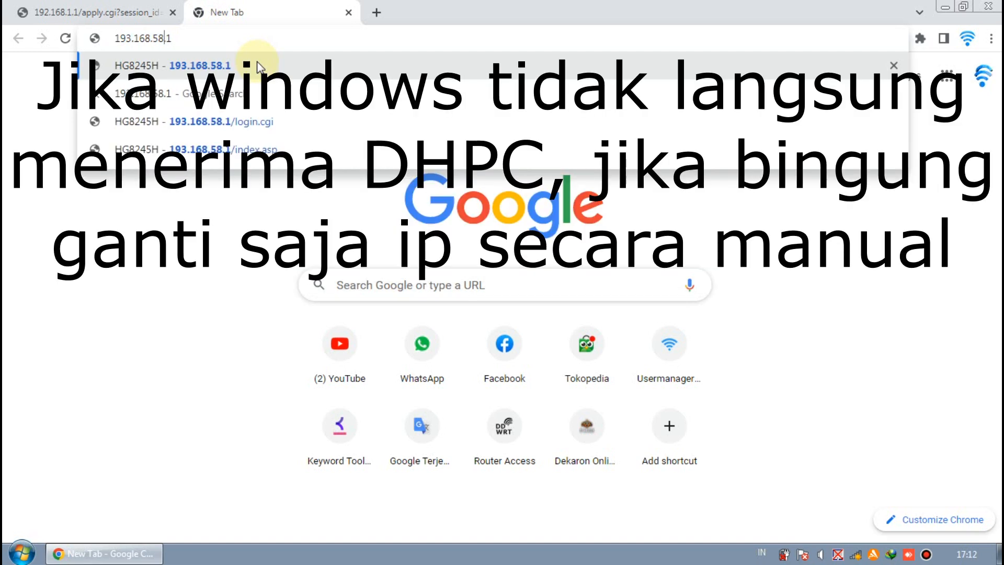
key("BackSpace")
key("BackSpace")
key("BackSpace")
type(".1")
key("Return")
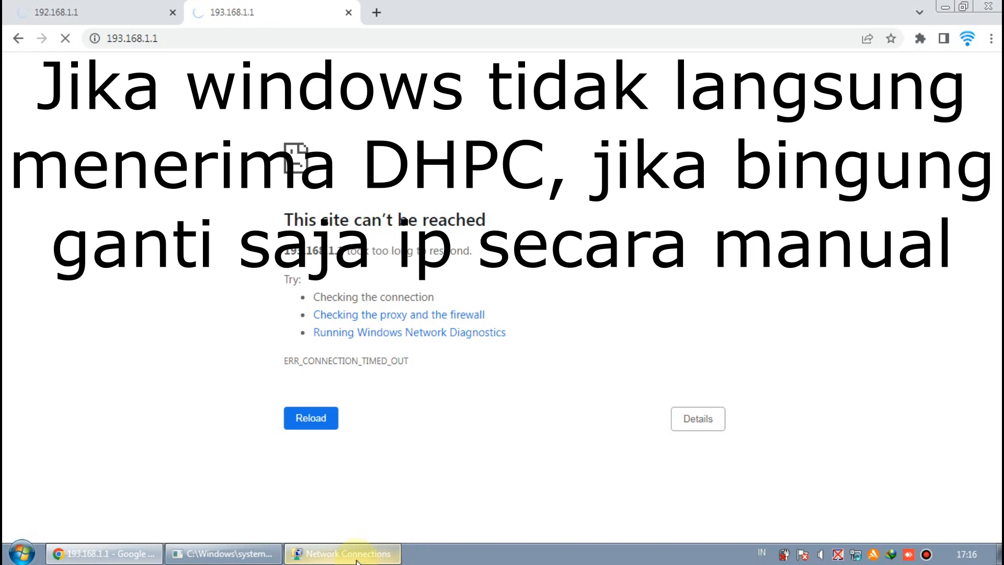
Open the IPv4 properties of Local Area Connection 2
left_click(387, 554)
left_click(225, 553)
left_click(476, 410)
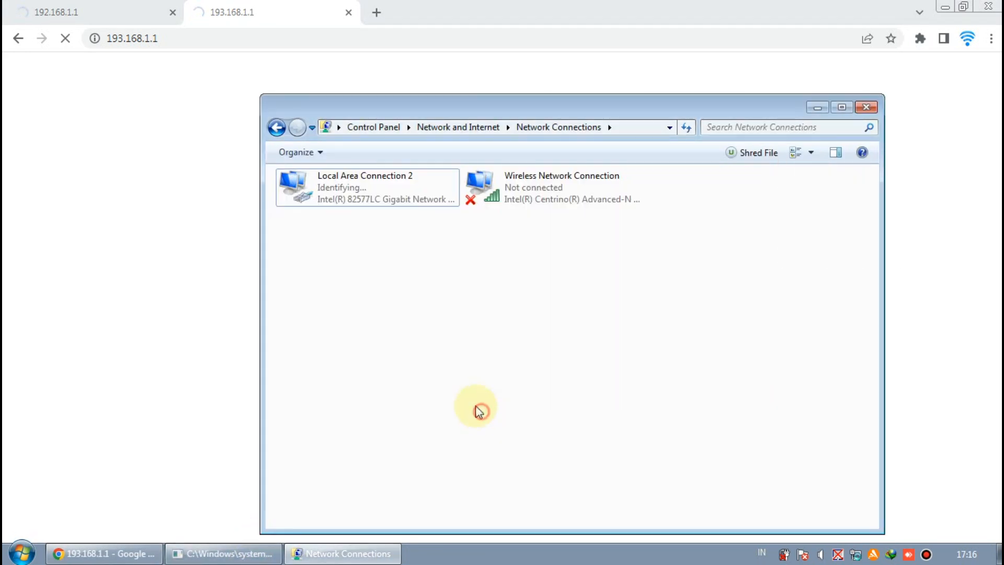
right_click(364, 196)
left_click(412, 337)
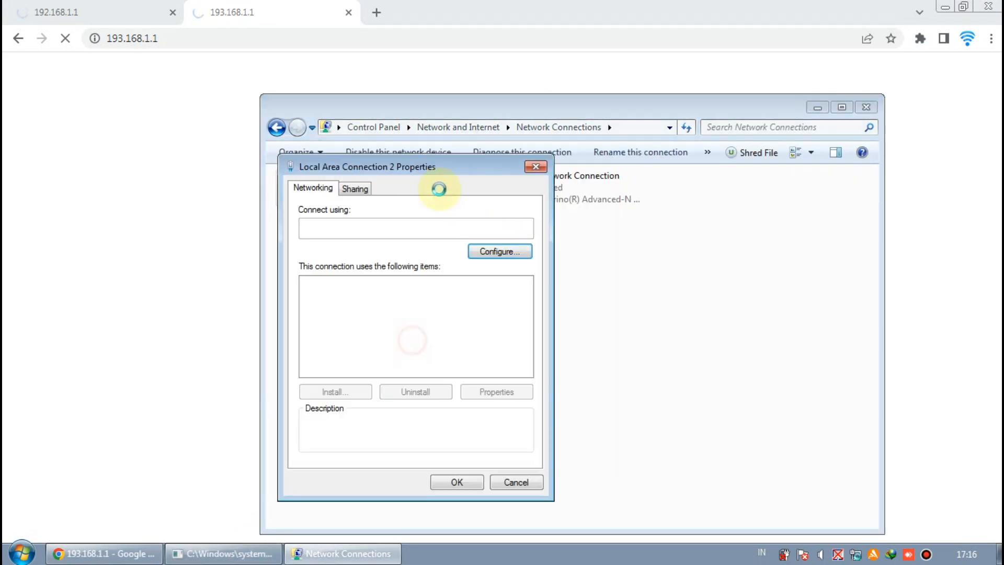
left_click(425, 345)
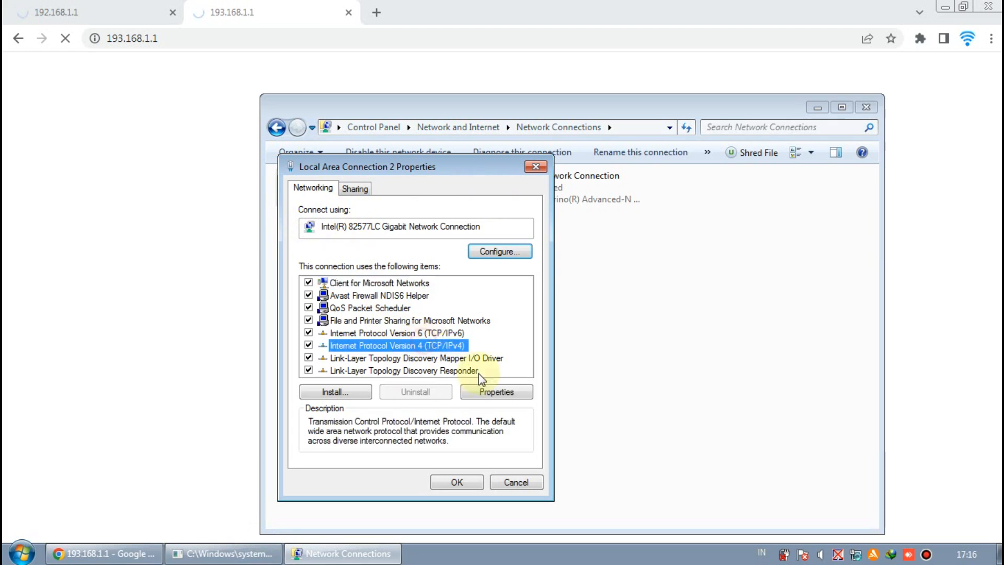
left_click(499, 393)
Assign static IP 193.168.1.20 with default subnet mask, apply, and reload the router page
left_click(381, 318)
left_click(475, 336)
type("193 . 168 . 1 . ")
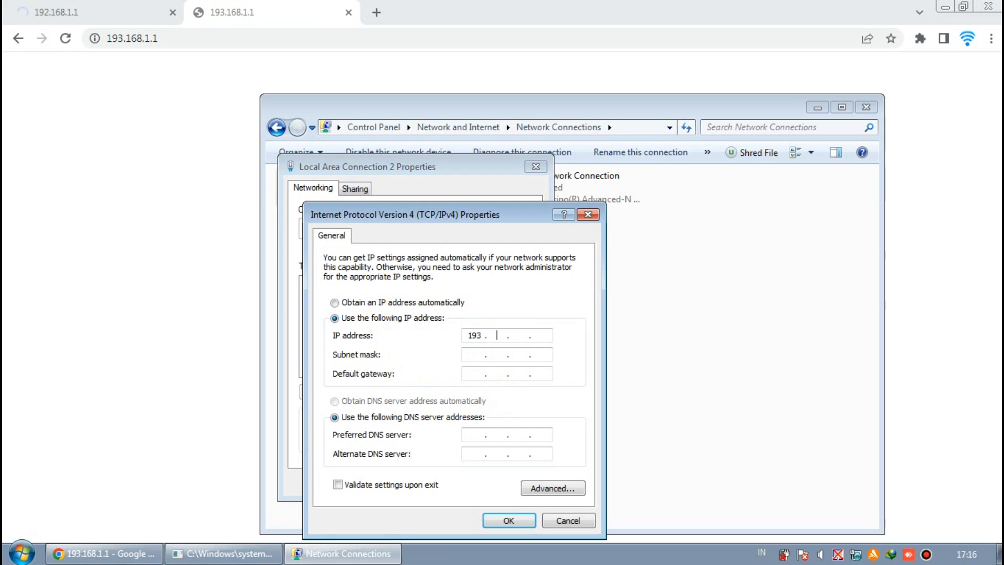
type("20")
key("Tab")
left_click(494, 520)
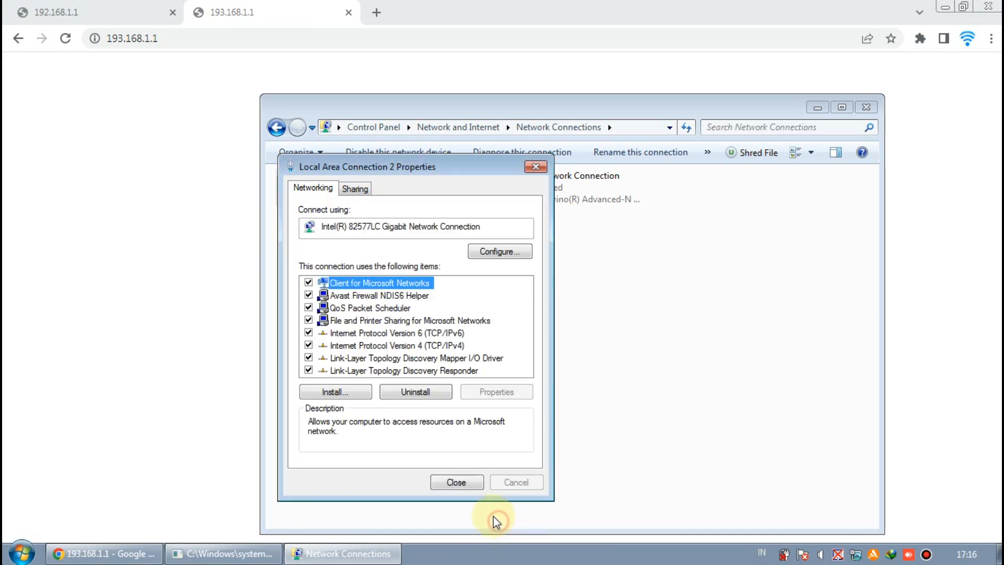
left_click(472, 482)
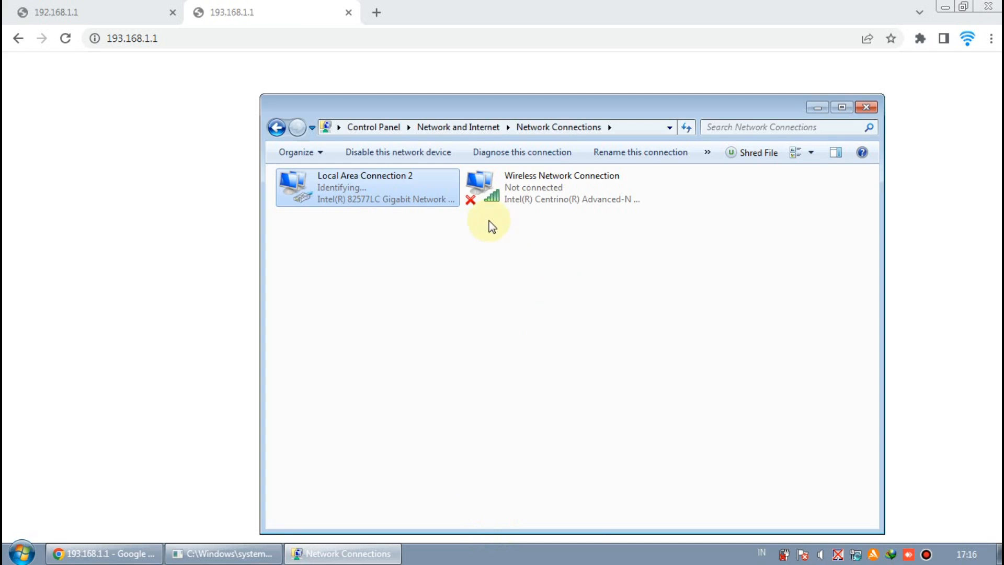
left_click(199, 38)
key("Return")
Reload the 192.168.1.1 and 193.168.1.1 router tabs
left_click(117, 16)
left_click(210, 44)
key("Return")
left_click(233, 14)
left_click(228, 46)
key("Return")
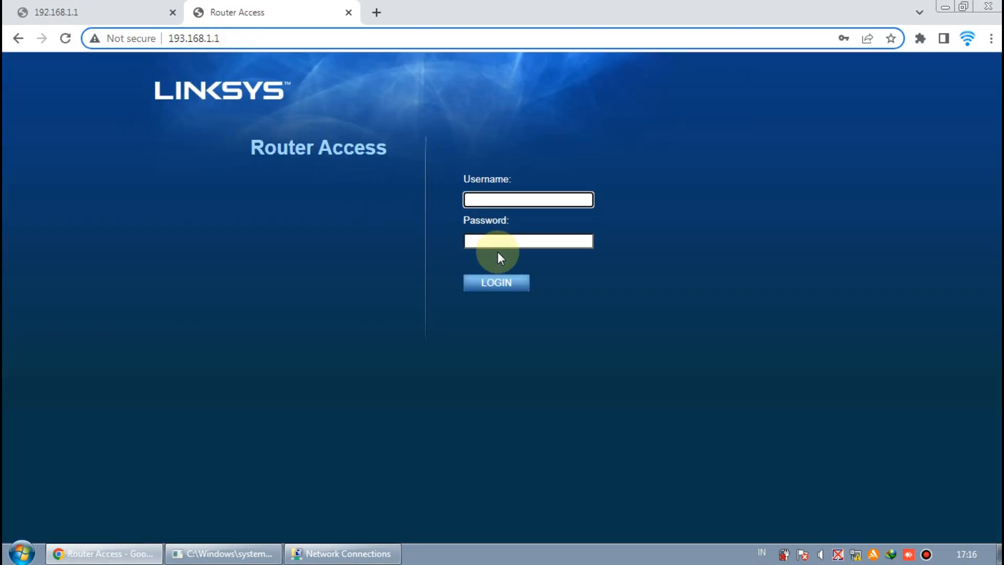
Log in with the router username and password, dismiss the password bubble, check DHCP range 193.168.1.100
left_click(507, 202)
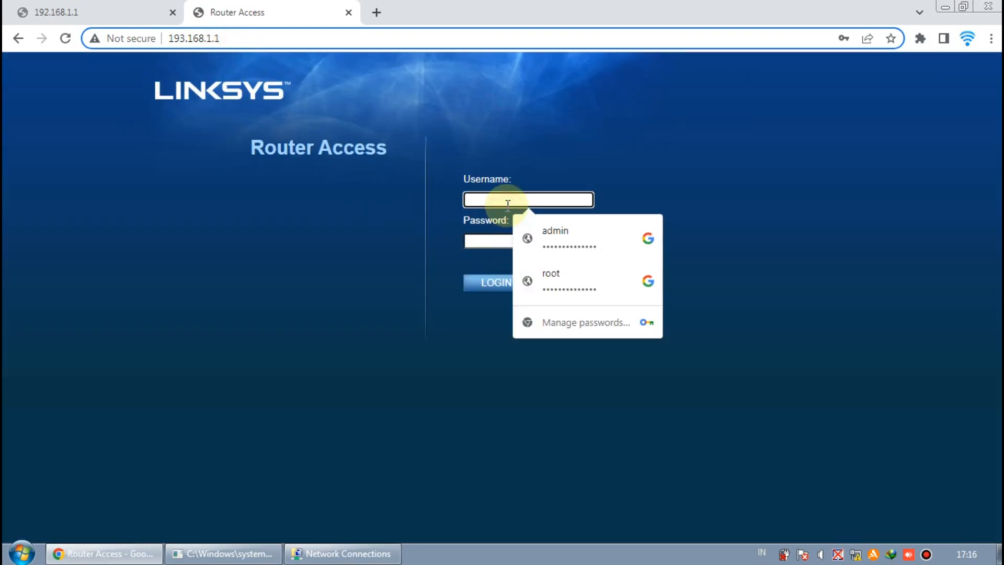
type("root")
key("Tab")
type("admin")
key("Return")
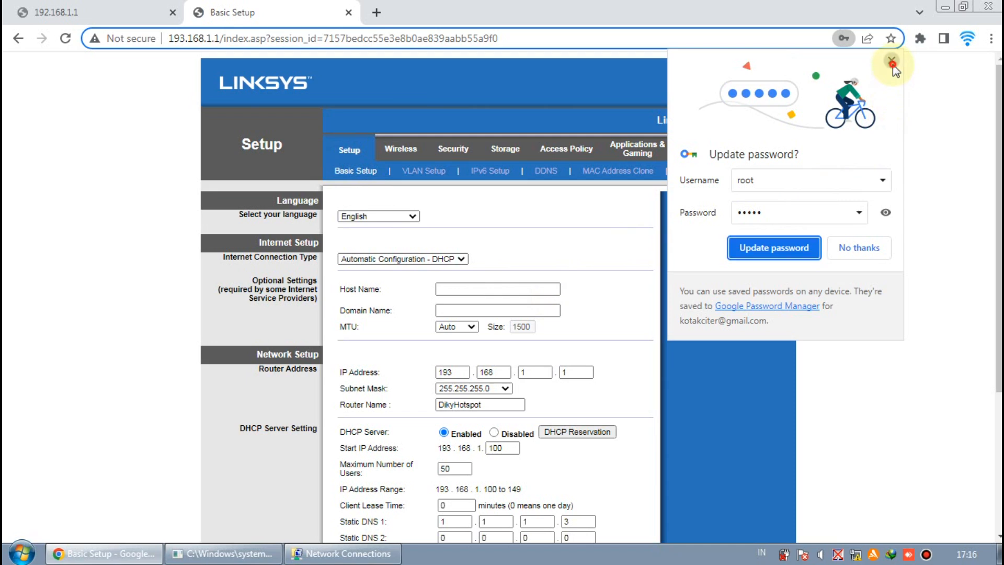
left_click(891, 60)
scroll(626, 213, "down", 3)
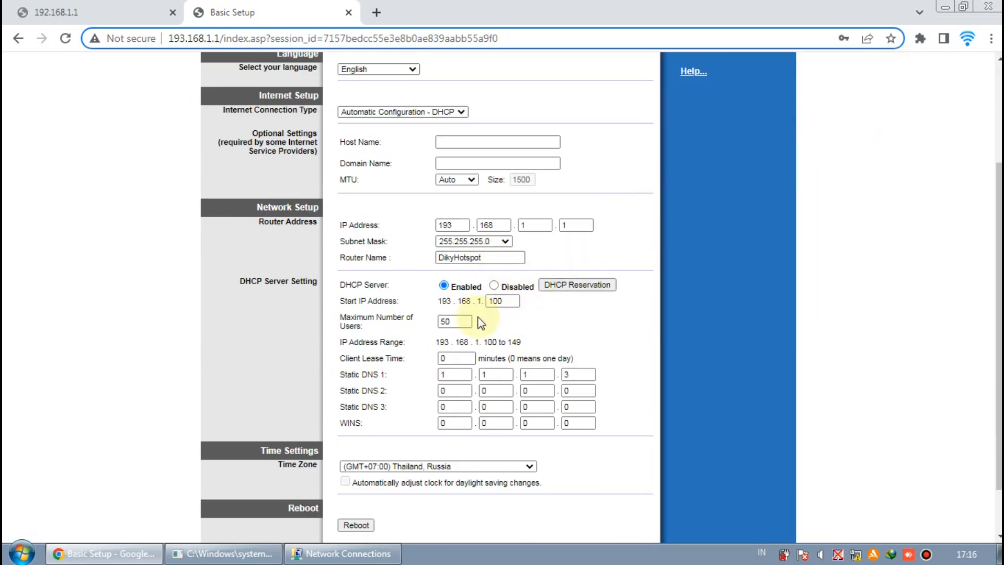
left_click_drag(437, 305, 477, 305)
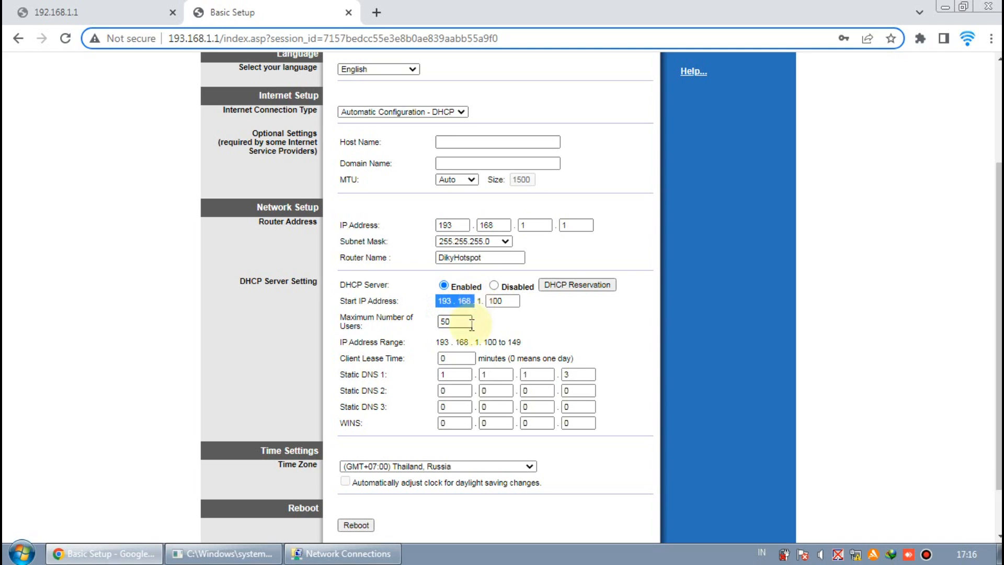
left_click(545, 339)
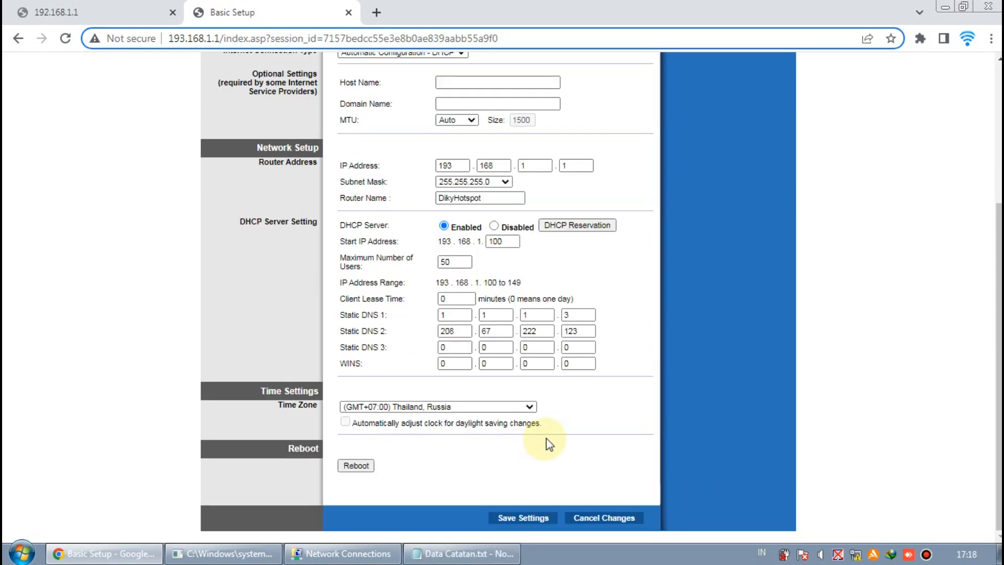
Fill the Static DNS 2 boxes with 208.67.222.123, below Static DNS 1 of 1.1.1.3
scroll(635, 403, "up", 4)
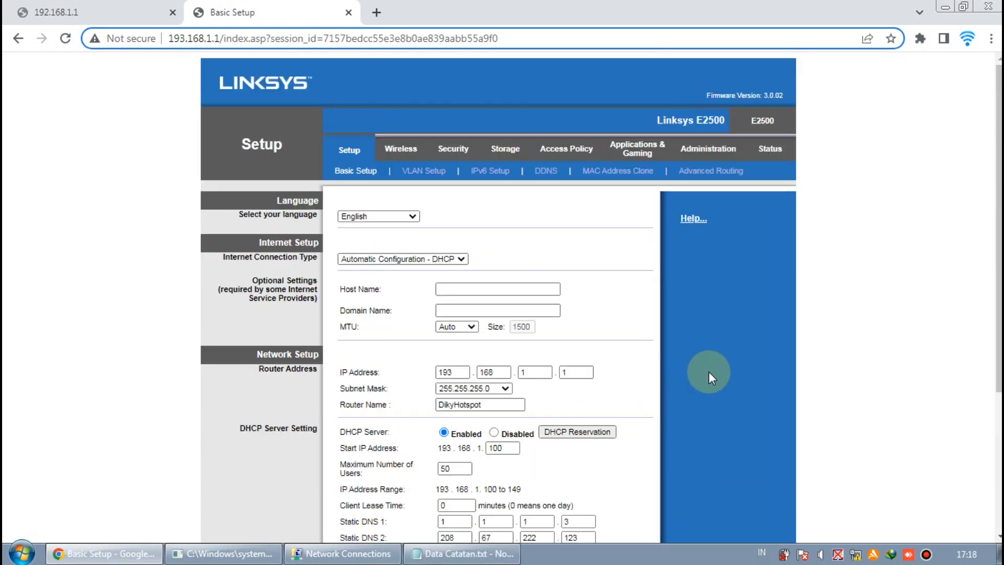
scroll(707, 372, "down", 4)
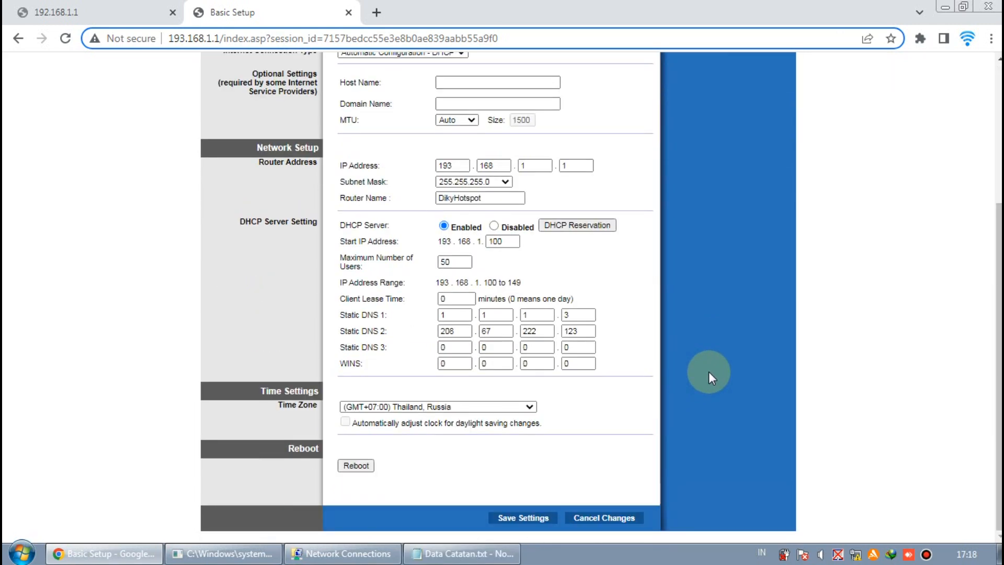
left_click(465, 314)
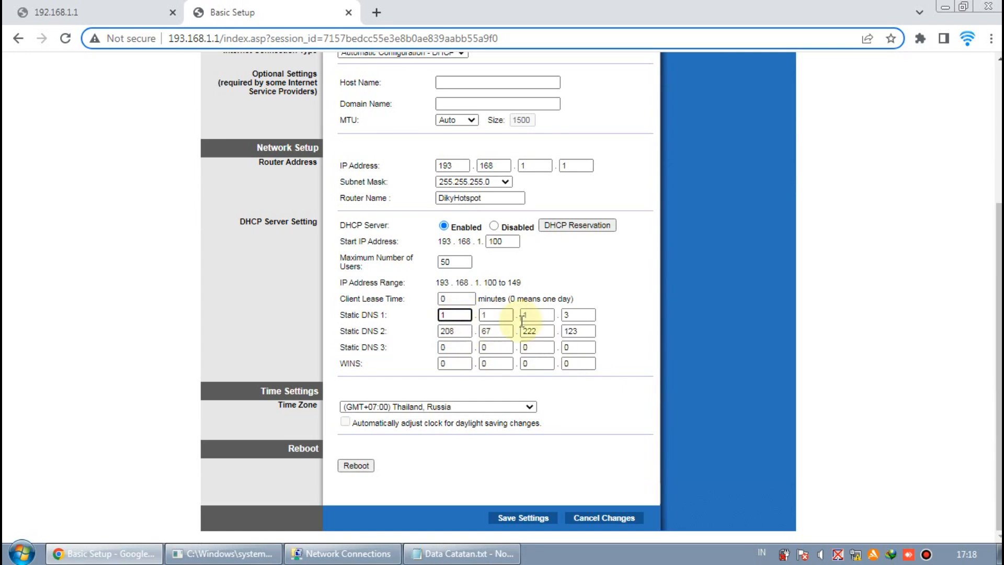
left_click(463, 331)
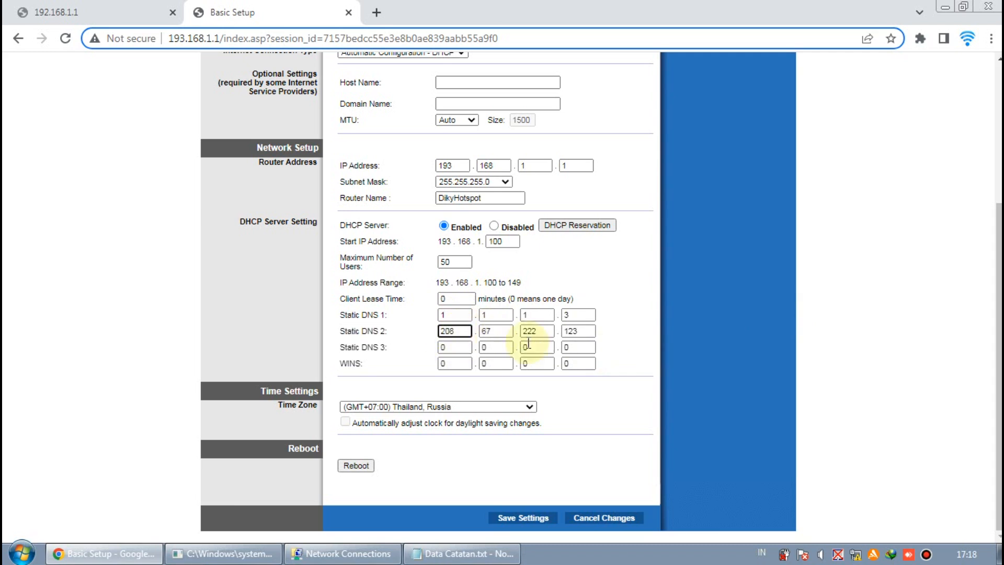
left_click(648, 313)
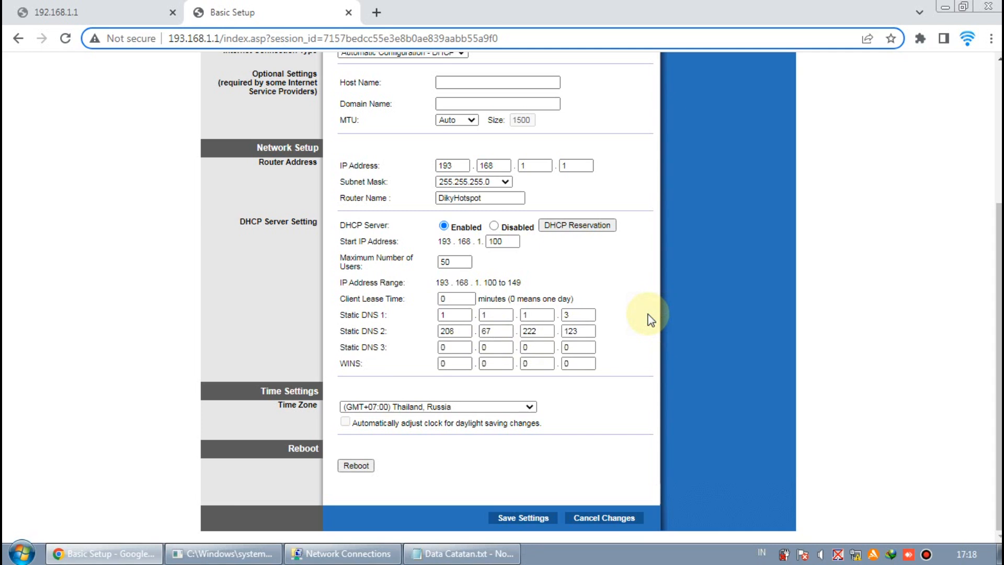
scroll(650, 318, "up", 1)
scroll(649, 318, "down", 1)
left_click(493, 330)
scroll(474, 376, "up", 2)
scroll(475, 376, "down", 2)
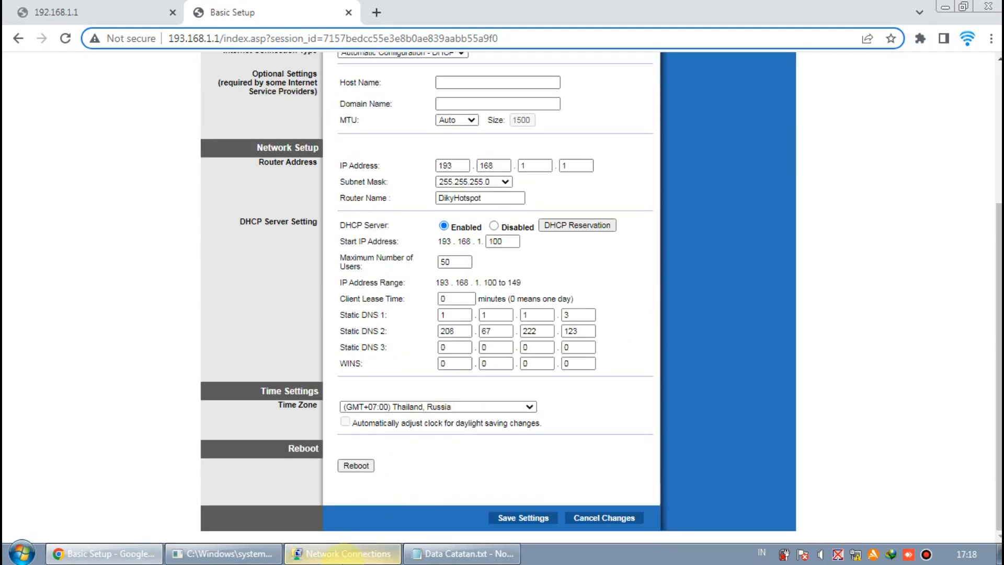
Set Local Area Connection 2's IPv4 to obtain both IP address and DNS automatically
left_click(342, 553)
right_click(342, 180)
left_click(418, 318)
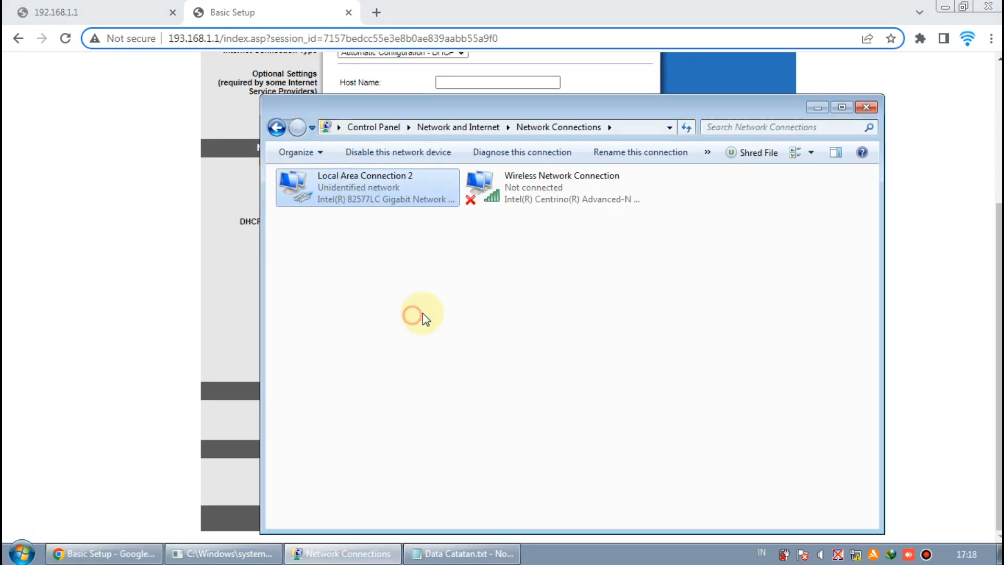
left_click(429, 346)
left_click(496, 391)
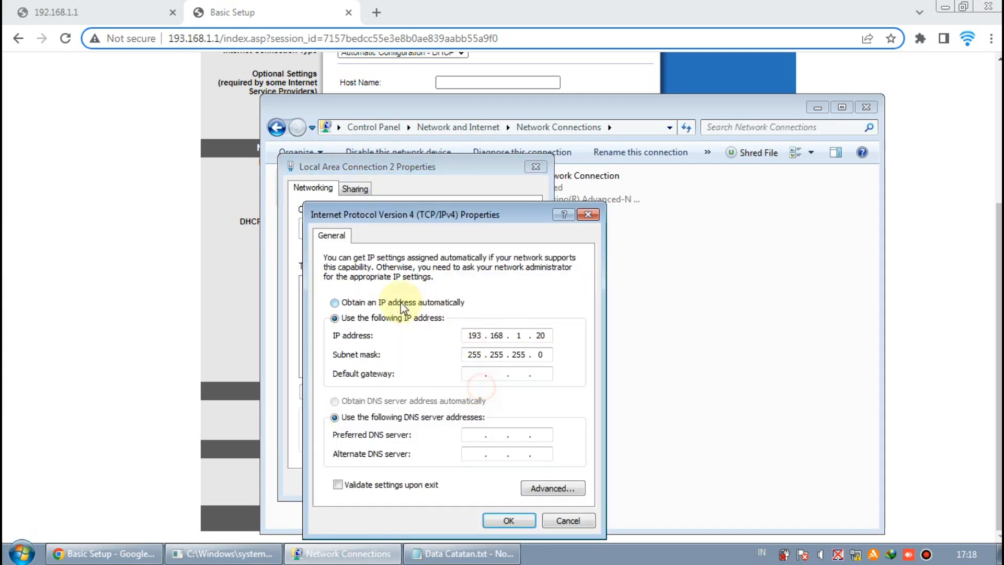
left_click(399, 303)
left_click(437, 401)
left_click(505, 520)
left_click(456, 482)
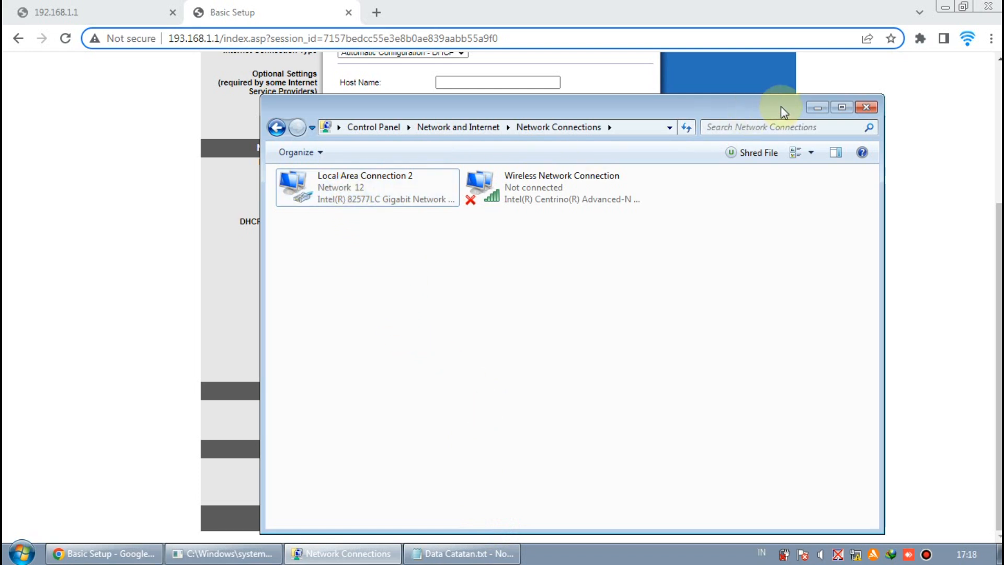
Close Network Connections and trim the browser address to 193.168.1.1 to reach the router login
left_click(866, 107)
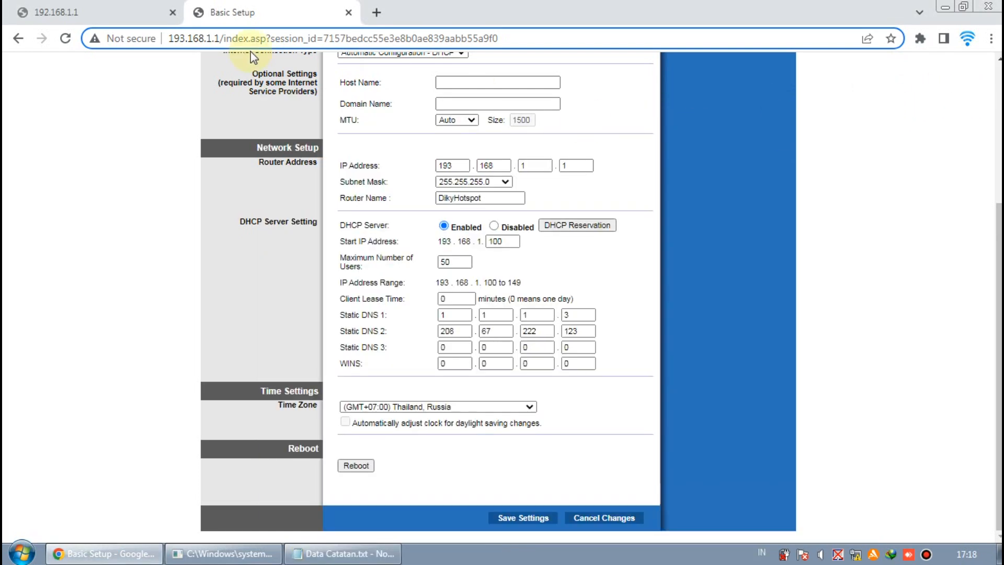
left_click(224, 39)
left_click_drag(221, 39, 497, 39)
key("BackSpace")
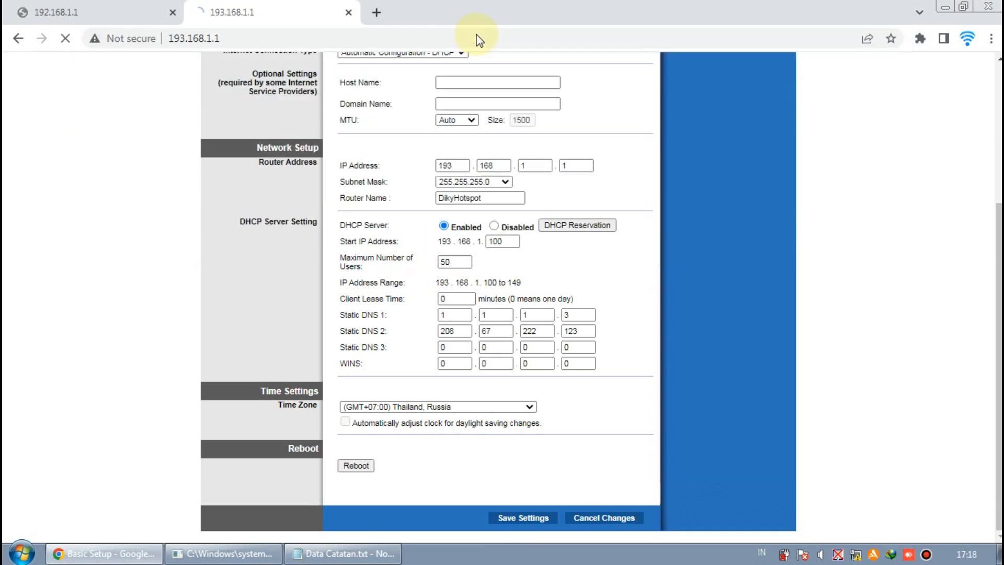
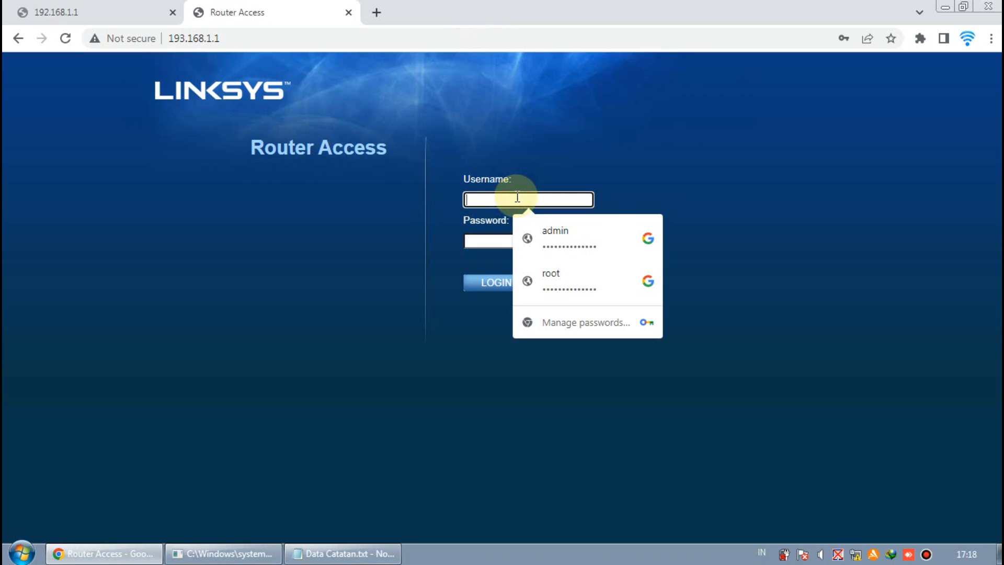
Sign in to the router admin with the saved username and the router password
type("root")
key("Tab")
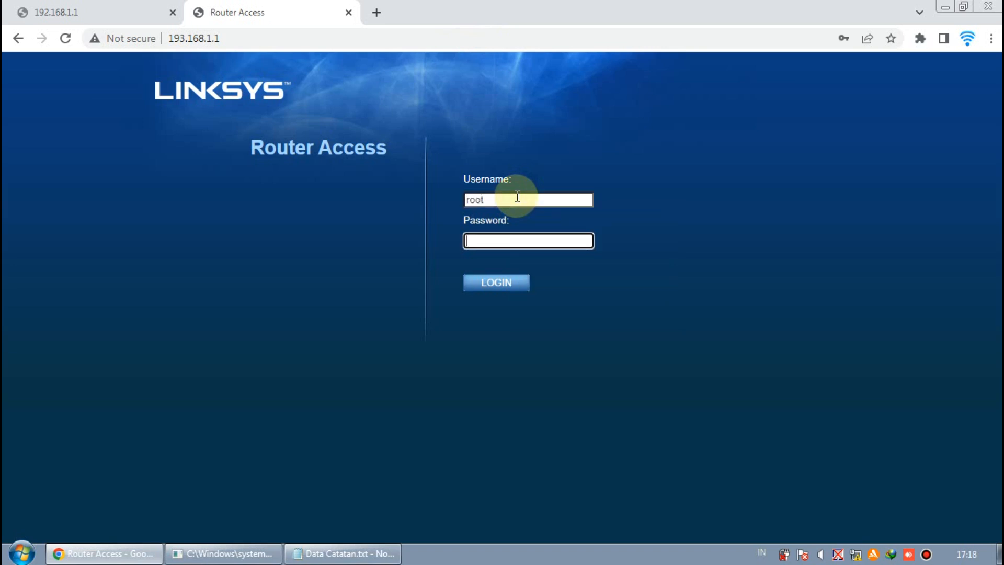
type("admin")
key("Return")
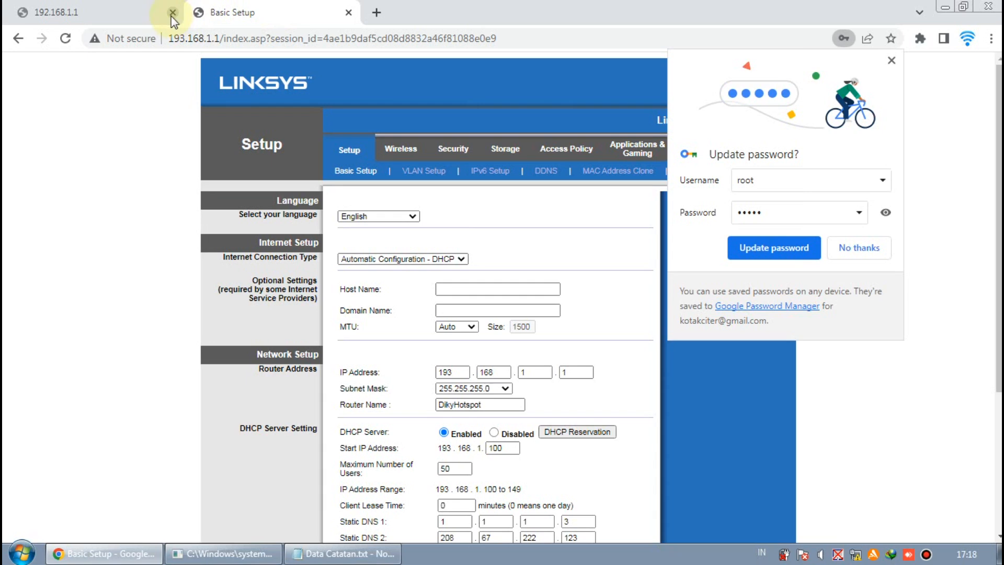
Close the leftover router tab and password bubble, review Basic Setup, and view VLAN Setup
left_click(172, 13)
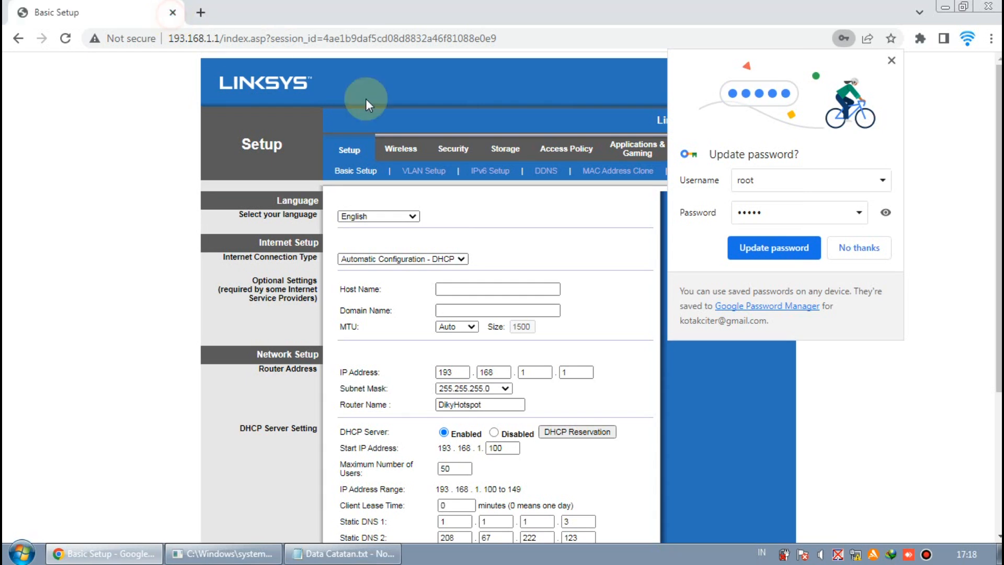
left_click(892, 61)
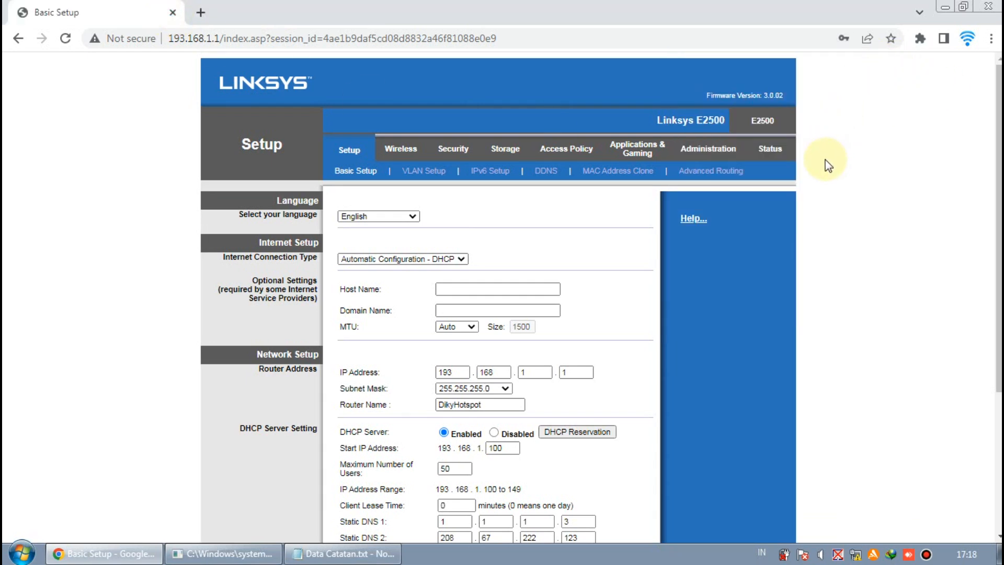
scroll(828, 165, "down", 4)
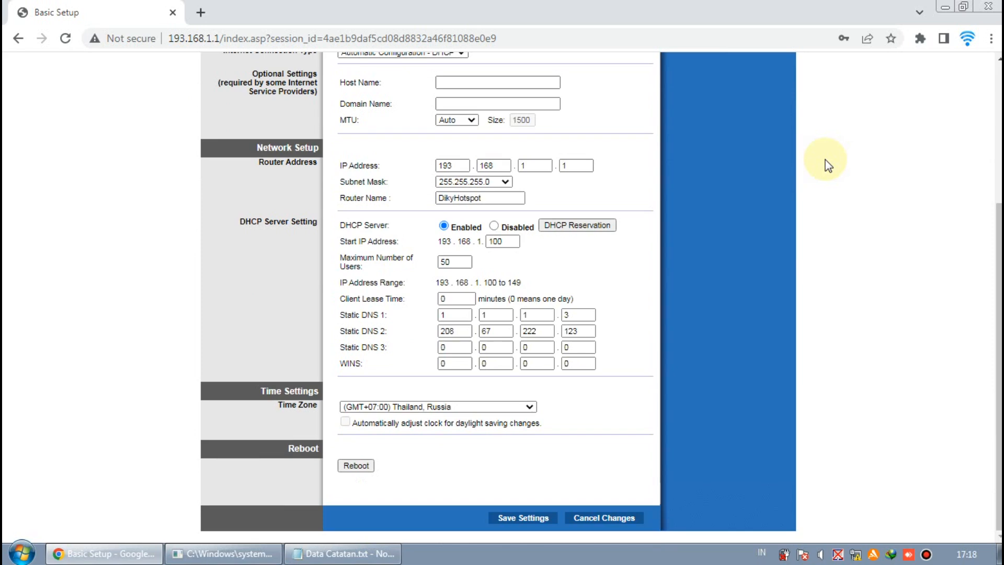
scroll(470, 239, "up", 4)
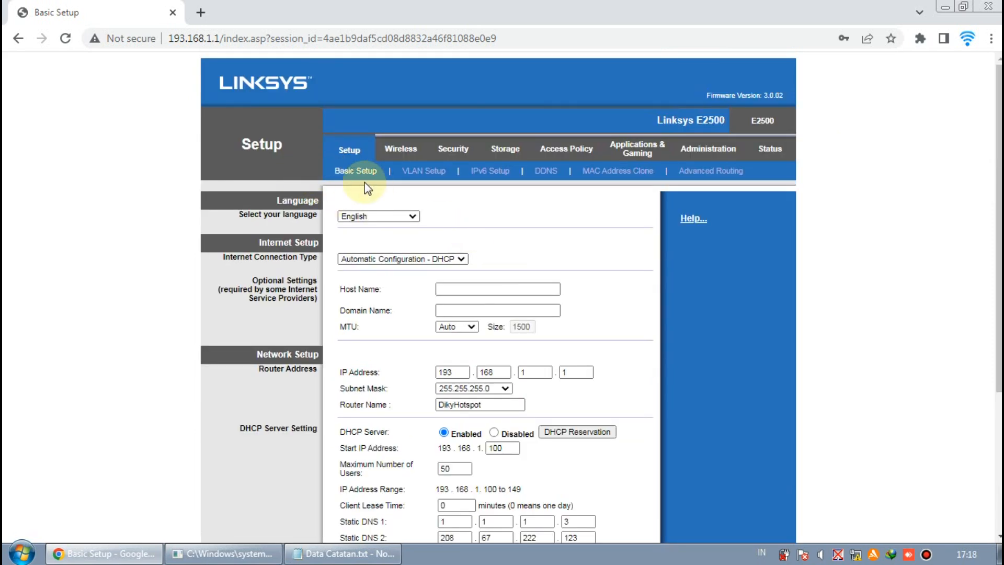
scroll(366, 189, "down", 4)
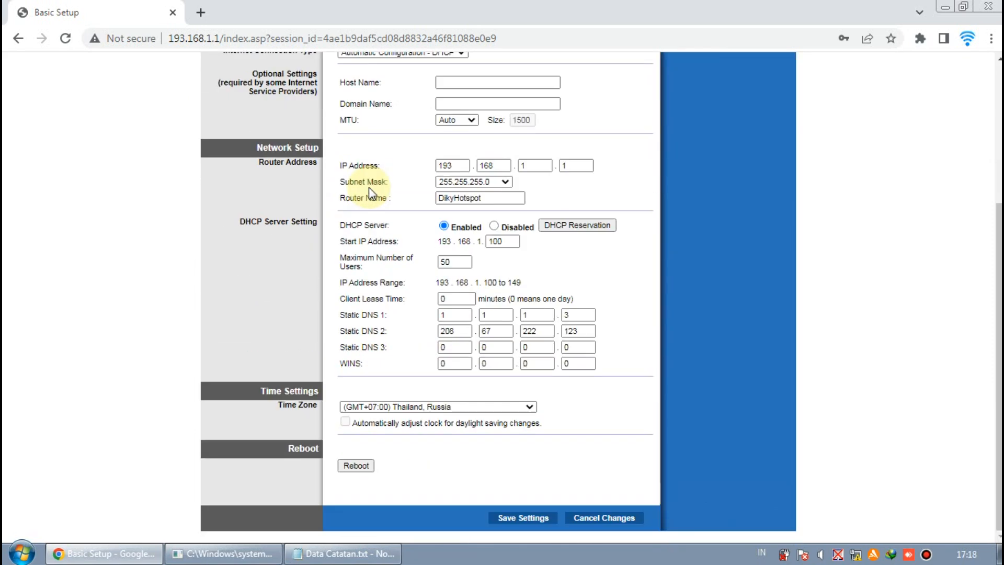
scroll(398, 198, "up", 4)
left_click(428, 172)
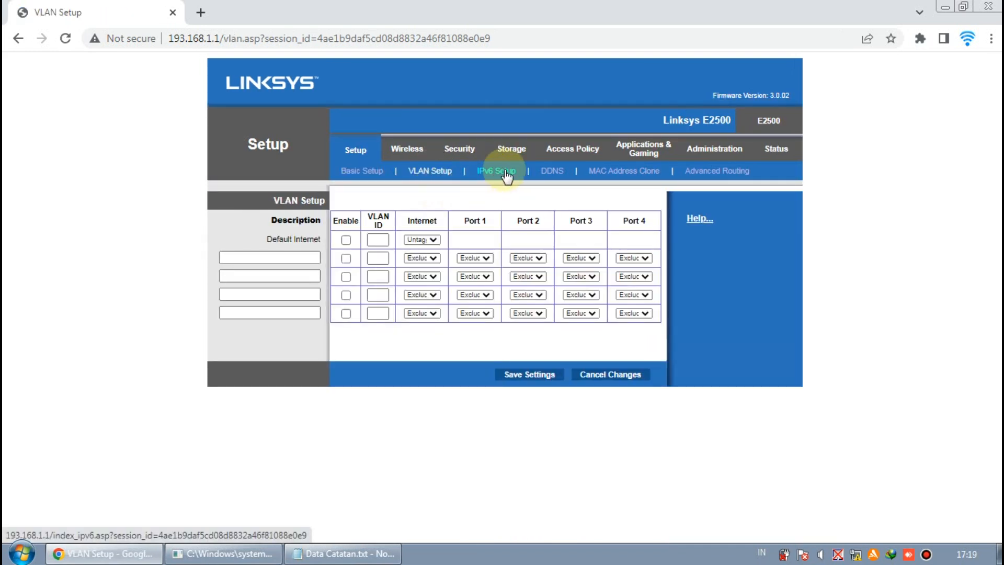
Set IPv6 - Automatic to Disabled on the IPv6 Setup page and save
left_click(505, 171)
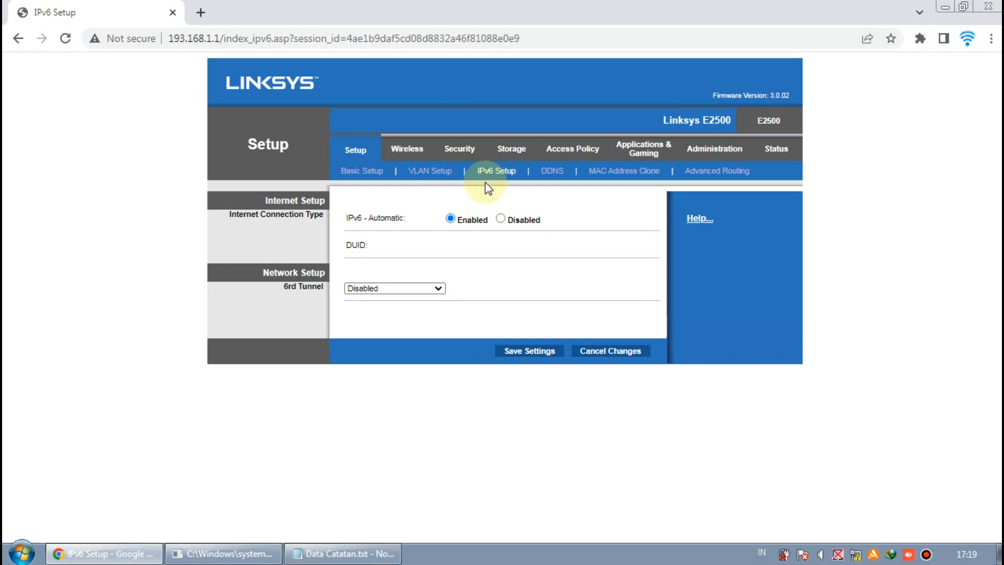
left_click(501, 219)
left_click(529, 350)
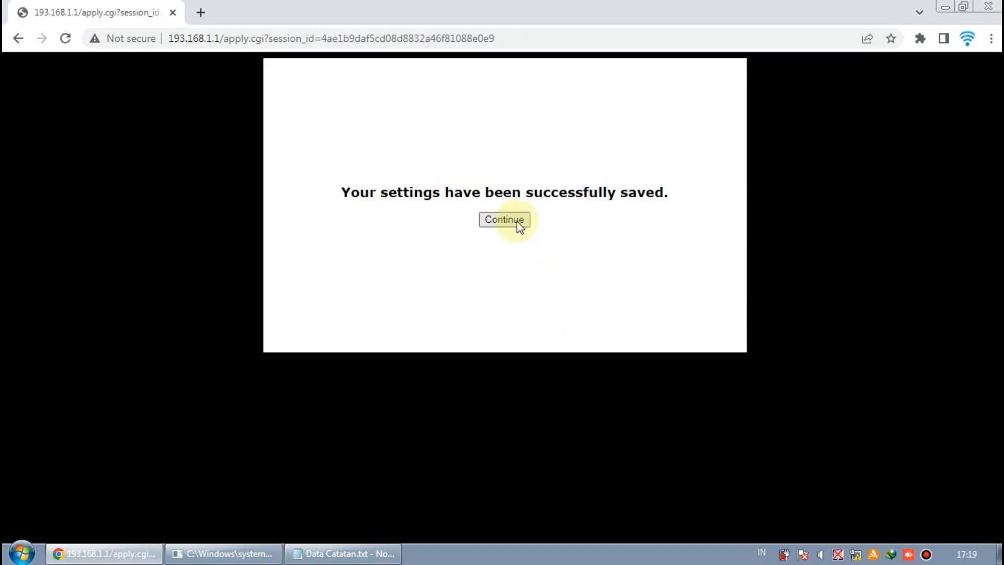
left_click(515, 220)
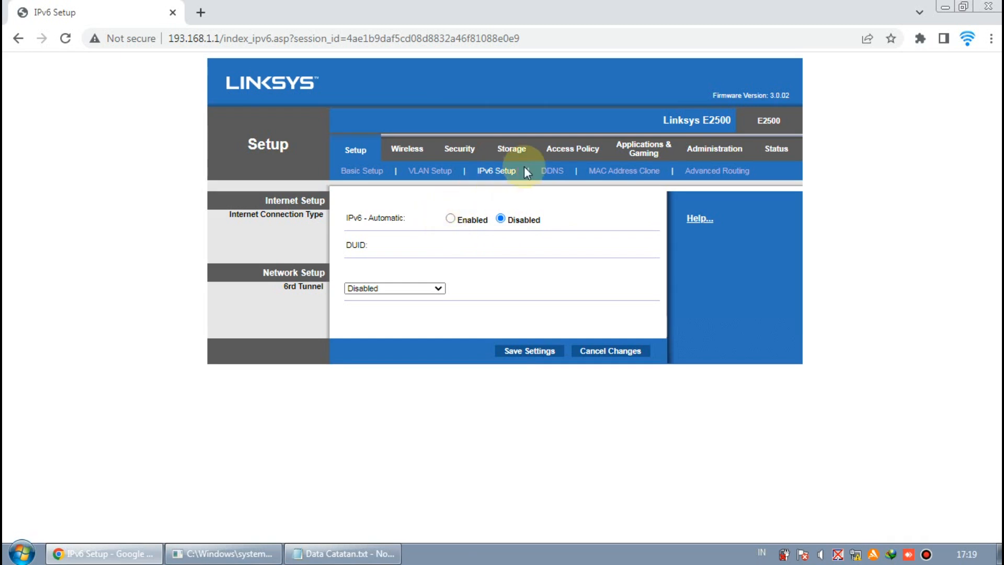
Browse the DDNS, MAC Address Clone and Advanced Routing pages, then go to Wireless
left_click(562, 169)
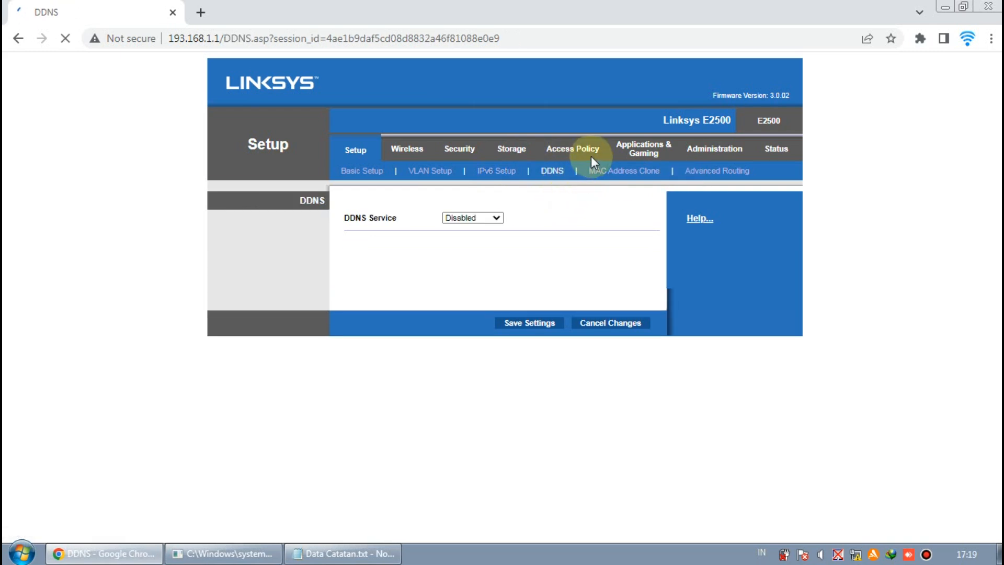
left_click(623, 171)
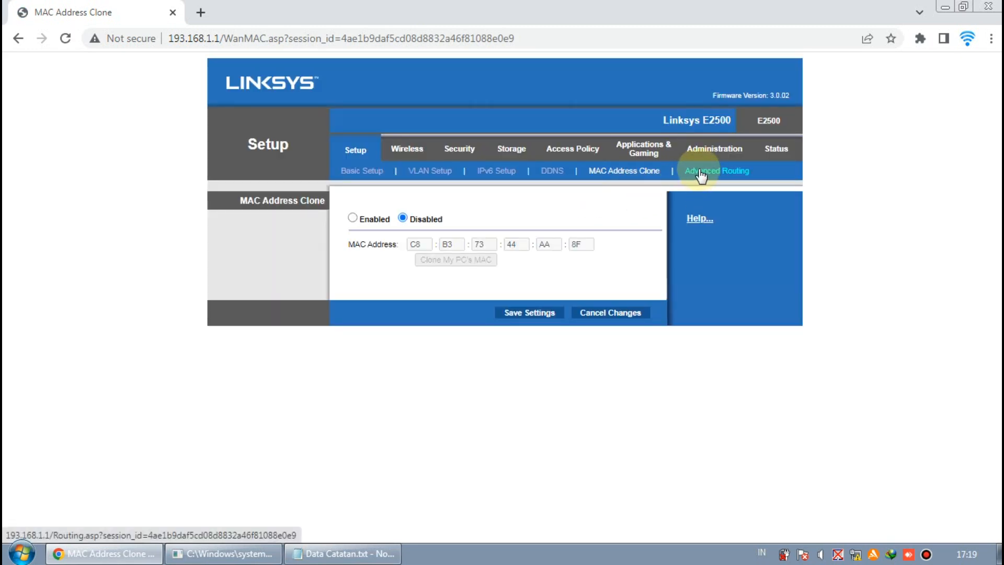
left_click(701, 175)
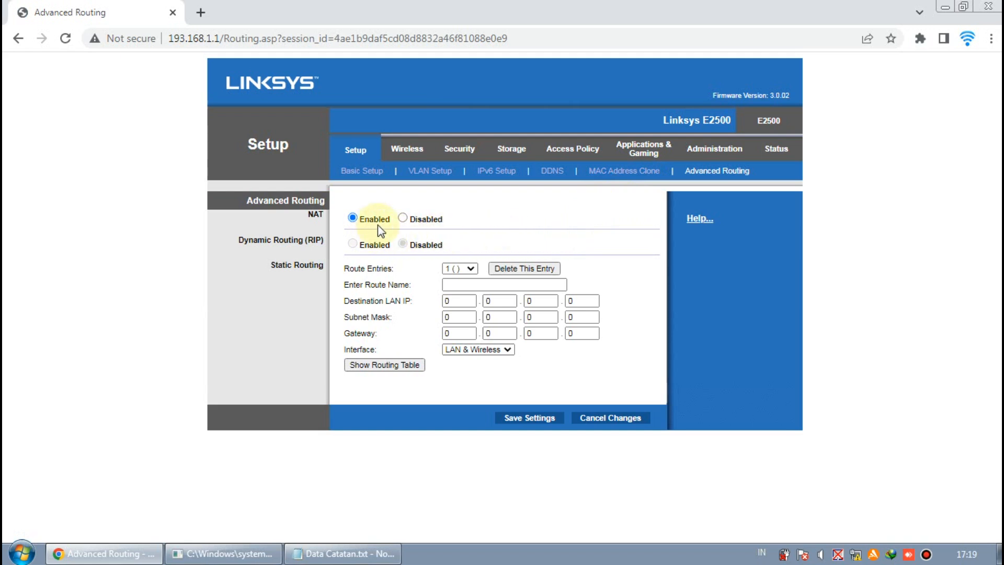
left_click(413, 151)
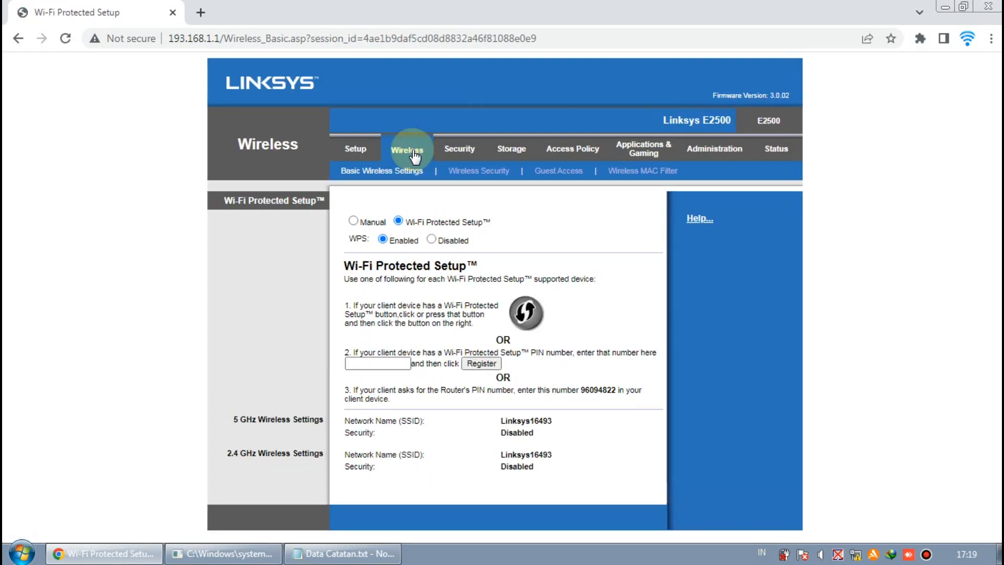
Set WPS to Disabled and switch Basic Wireless Settings to Manual configuration
left_click(431, 240)
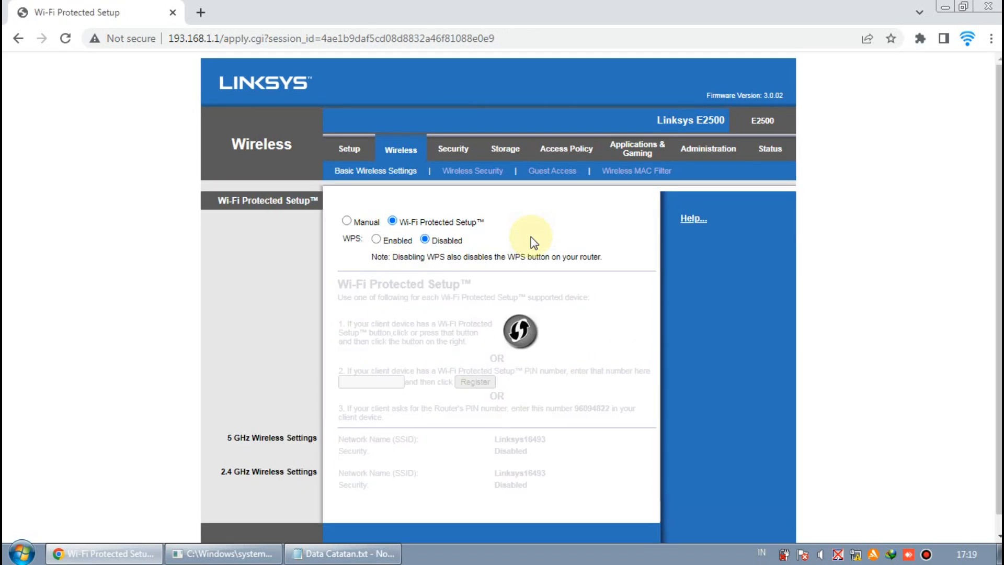
left_click(347, 220)
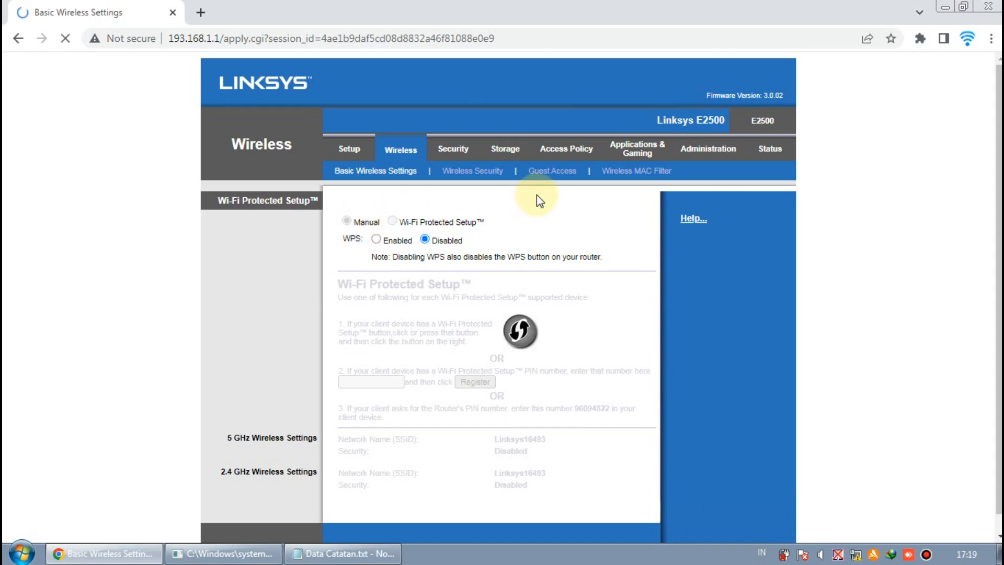
left_click(498, 249)
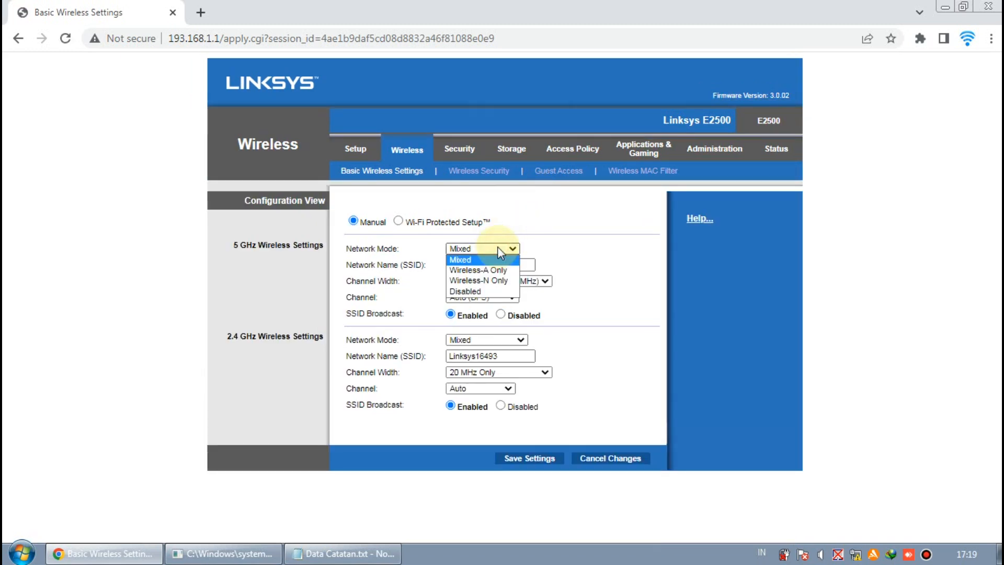
Check the 5 GHz Network Mode and Channel lists, leaving Mixed and Auto (DFS)
left_click(497, 247)
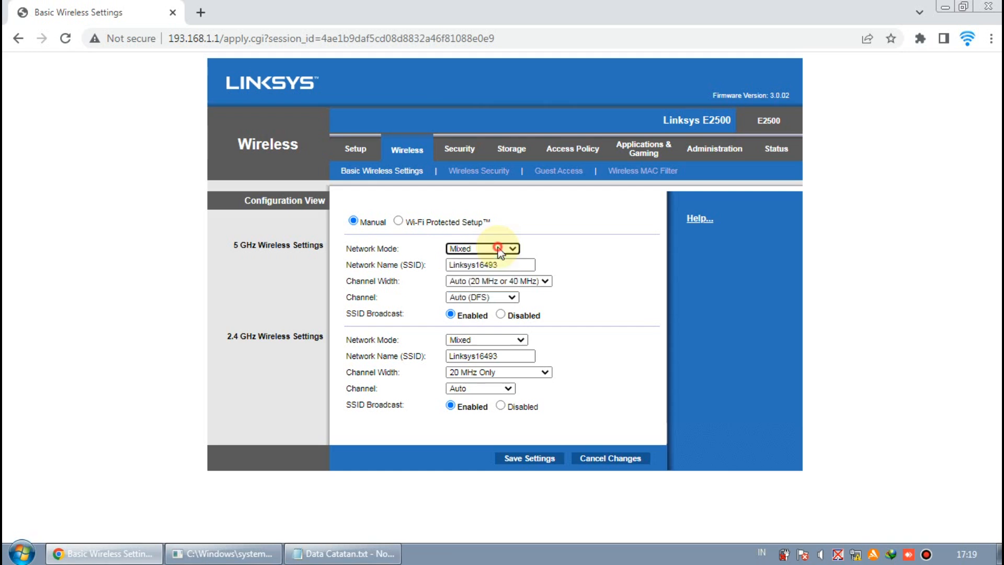
left_click(497, 247)
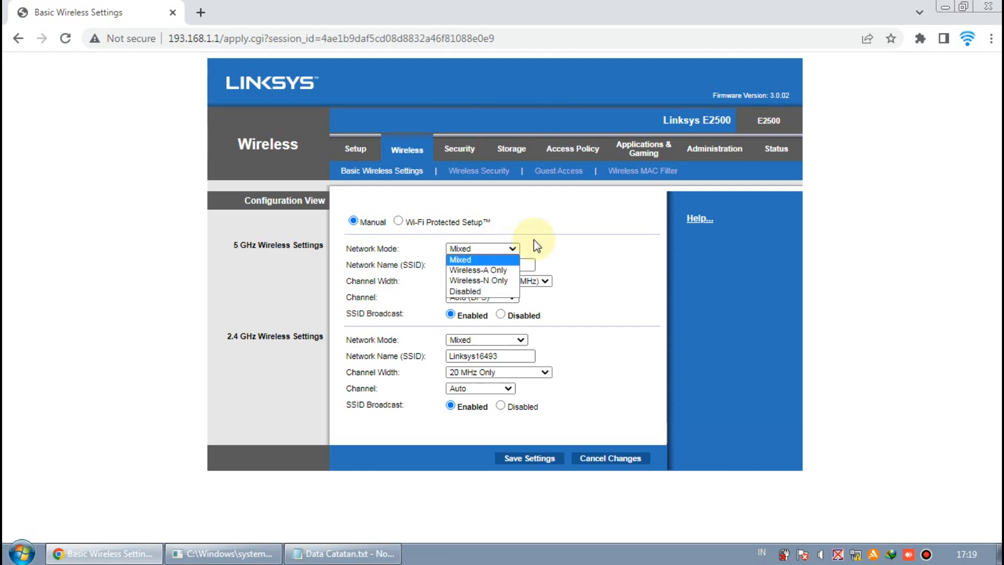
left_click(242, 243)
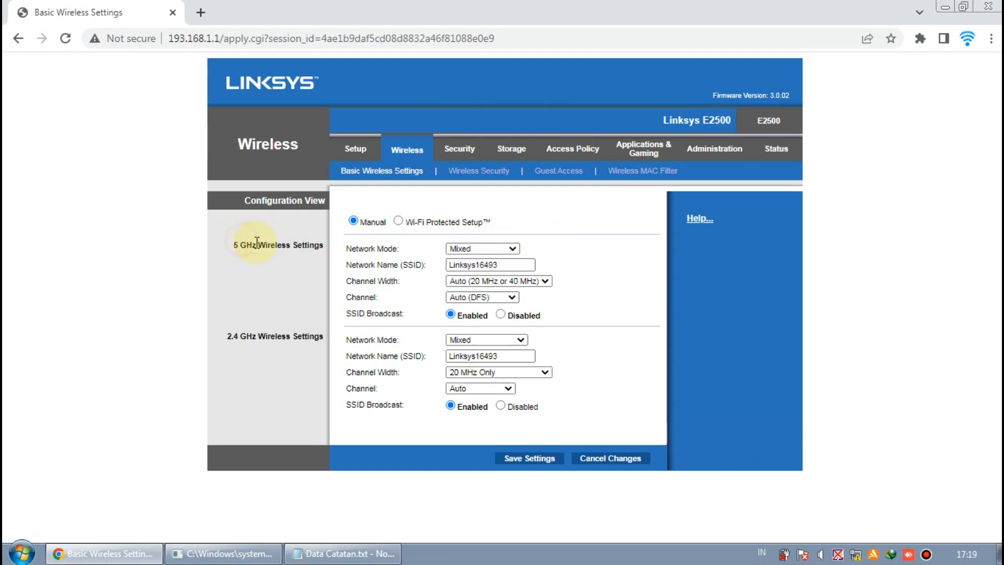
left_click(512, 297)
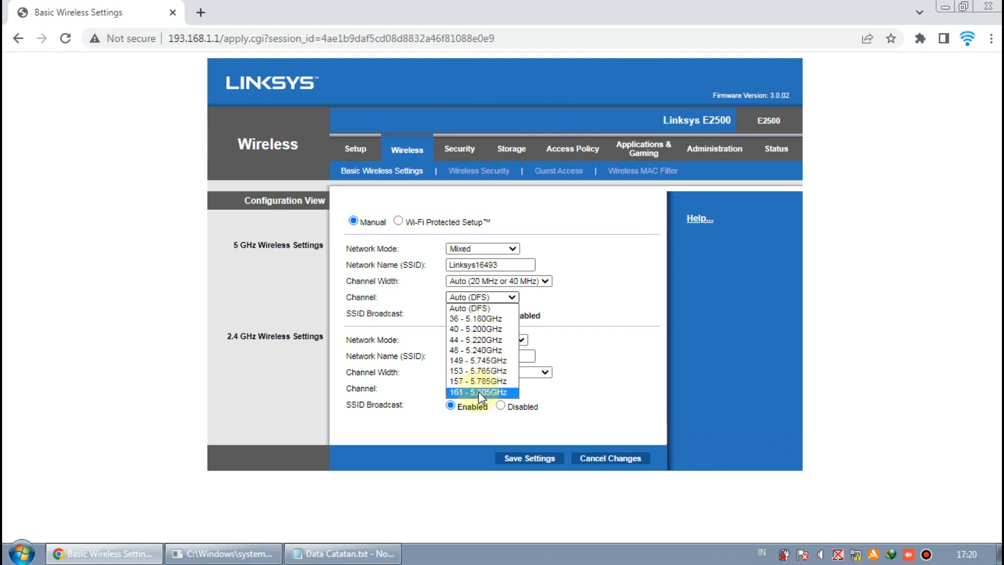
left_click(555, 310)
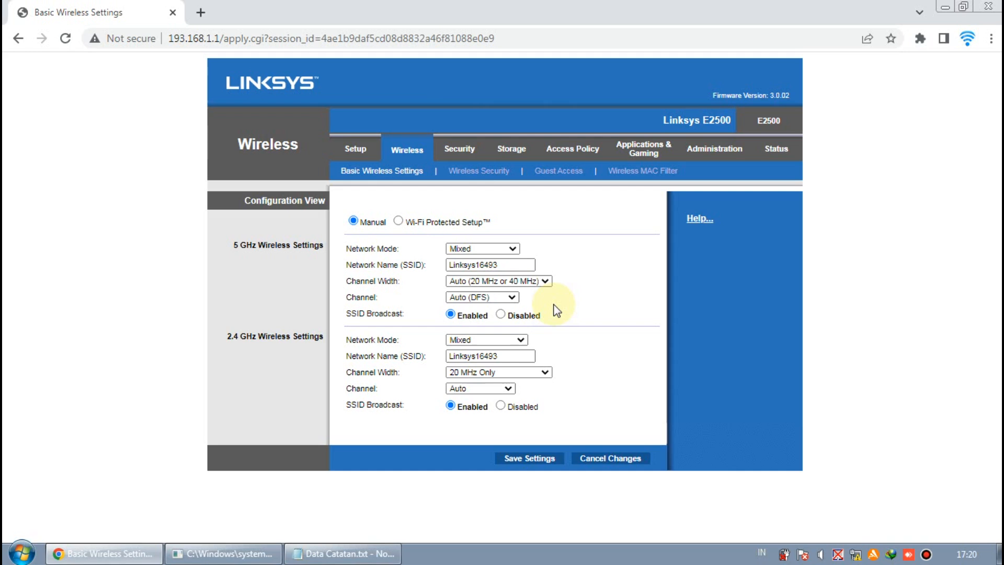
left_click(508, 296)
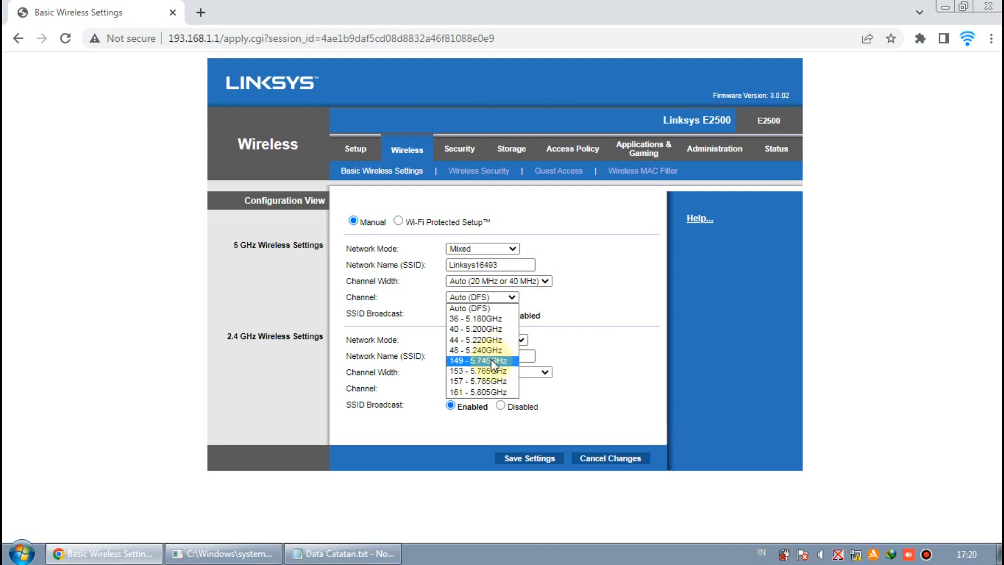
left_click(586, 304)
Replace the 5 GHz SSID Linksys16493 with the new hotspot name
double_click(514, 269)
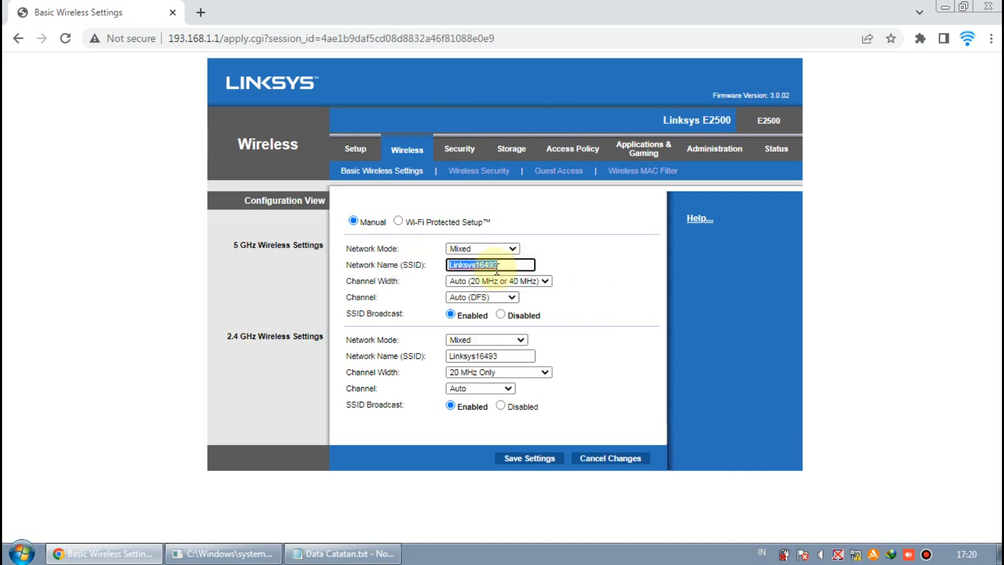
type("Diky_Hotspot")
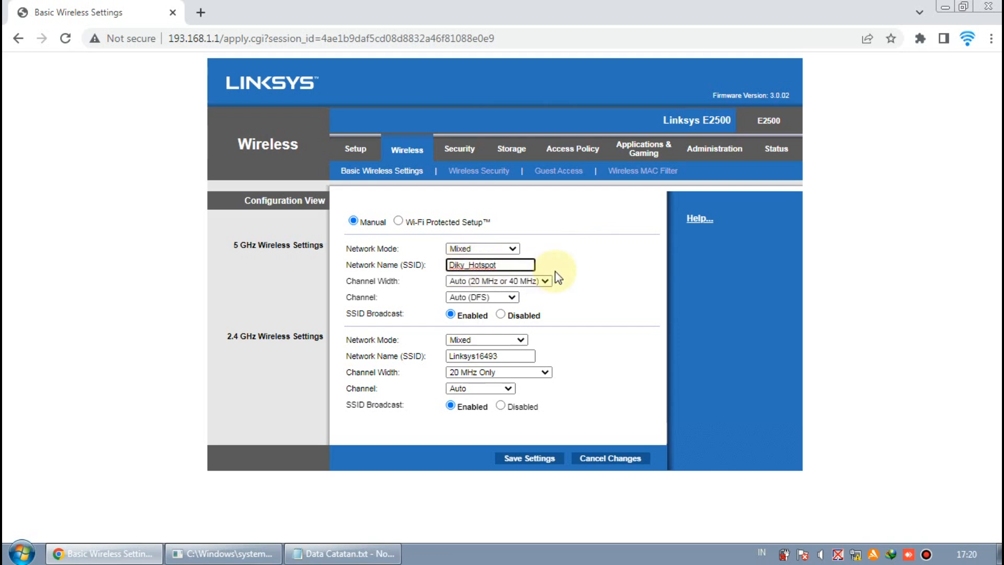
left_click(573, 259)
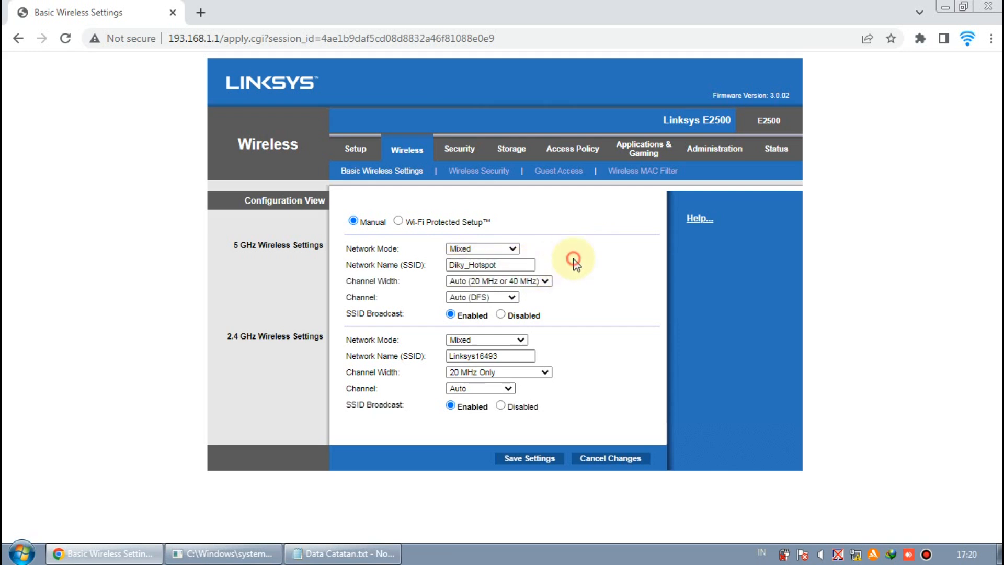
Set the 5 GHz band to Wireless-N Only with 20 MHz Only width and Auto (DFS) channel
left_click(542, 281)
left_click(534, 302)
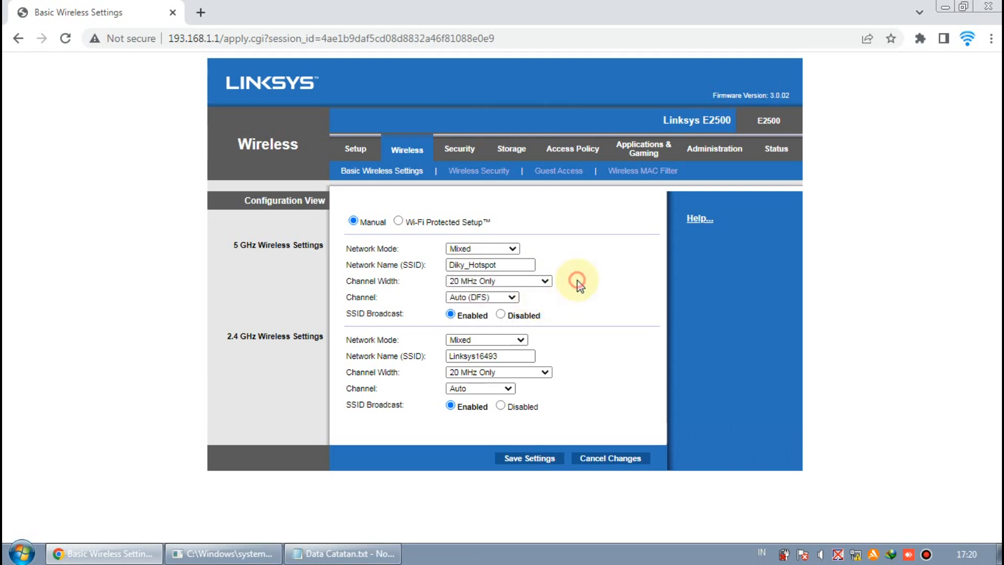
left_click(513, 298)
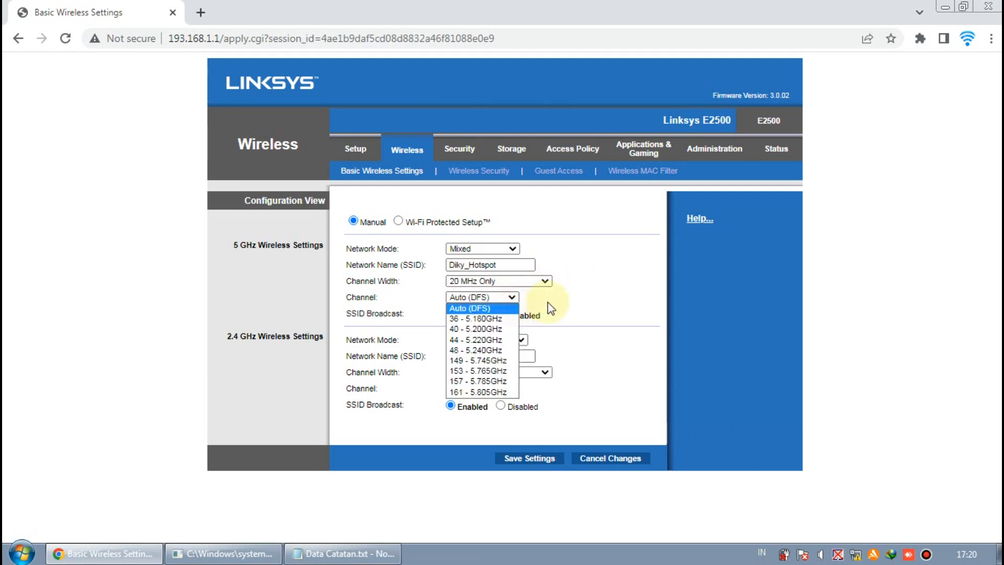
left_click(551, 302)
left_click(512, 249)
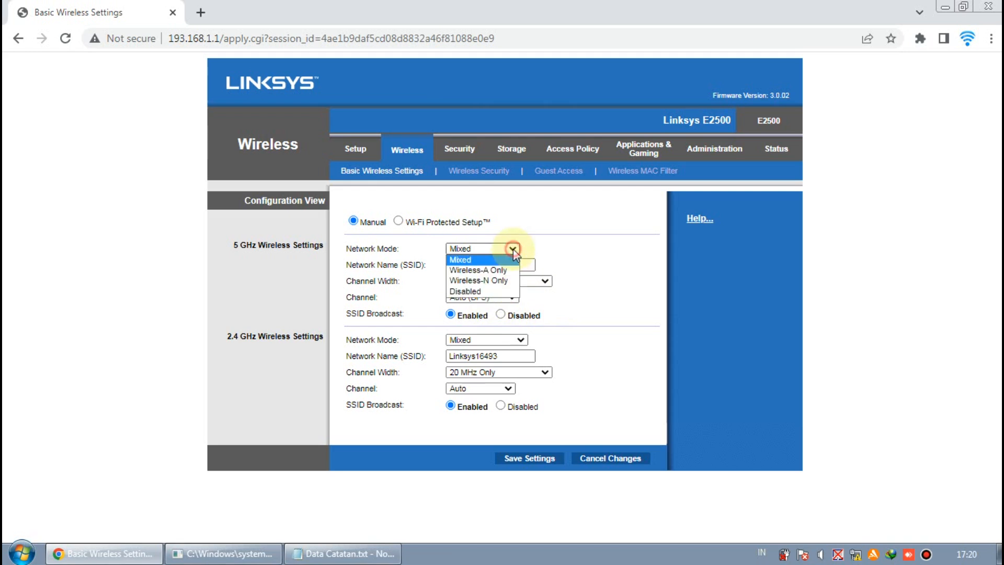
left_click(506, 280)
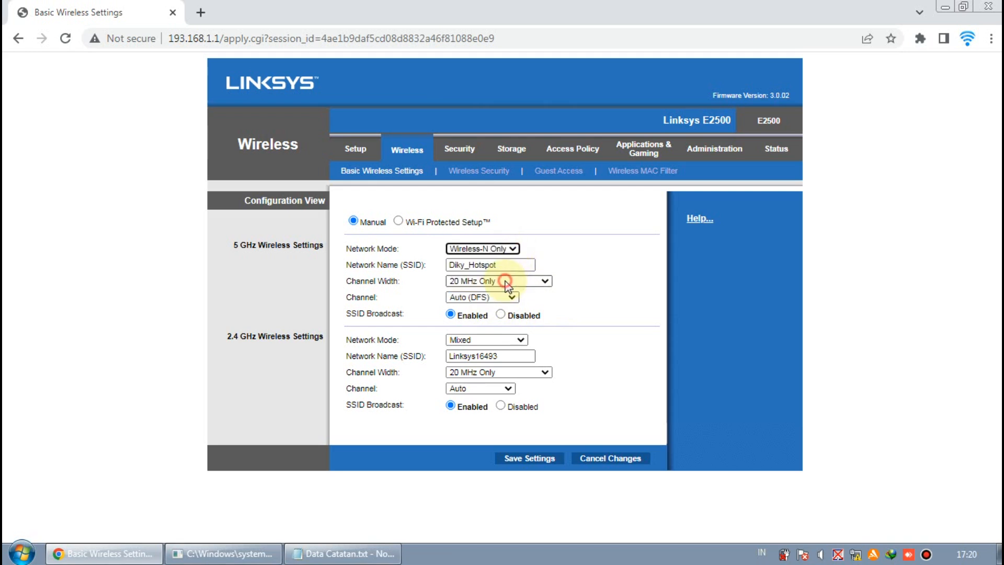
left_click(596, 254)
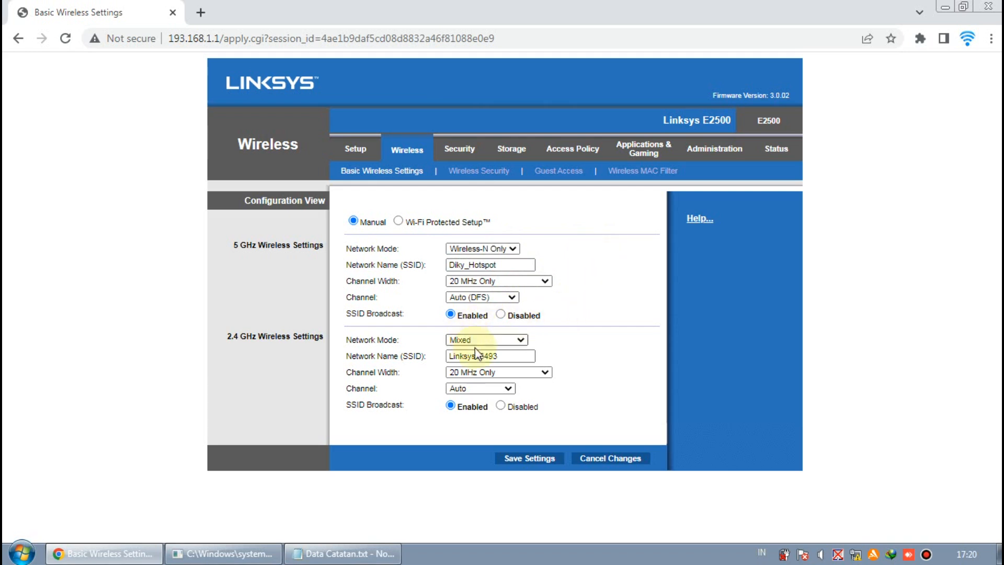
Set the 2.4 GHz band to Wireless-N Only, keeping 20 MHz Only width and Auto channel
left_click(515, 340)
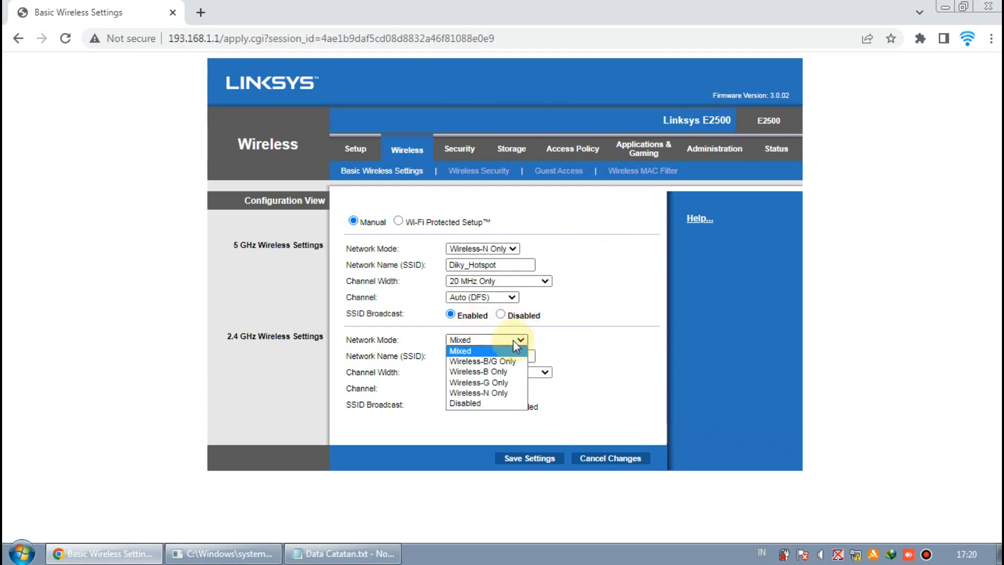
left_click(507, 392)
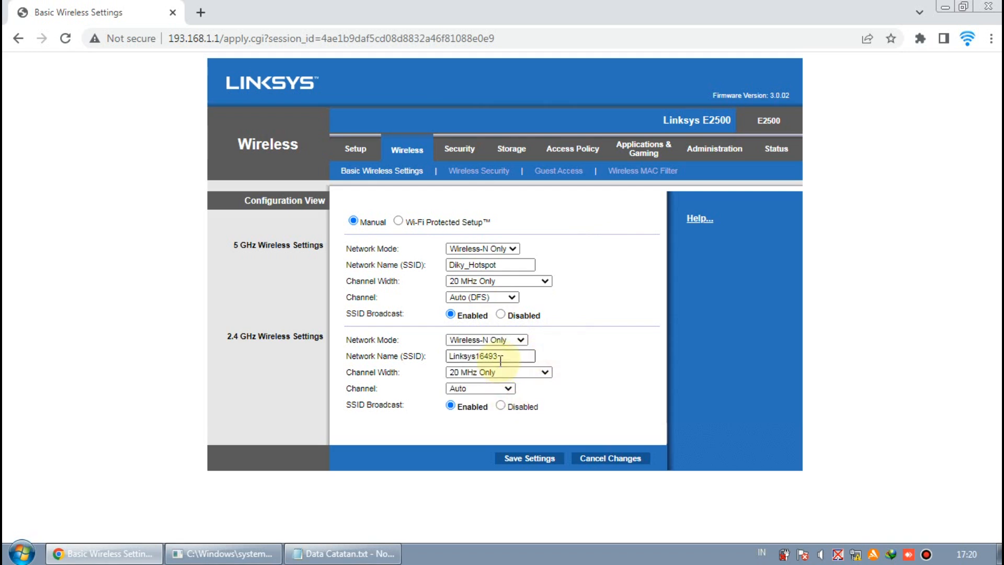
left_click(521, 340)
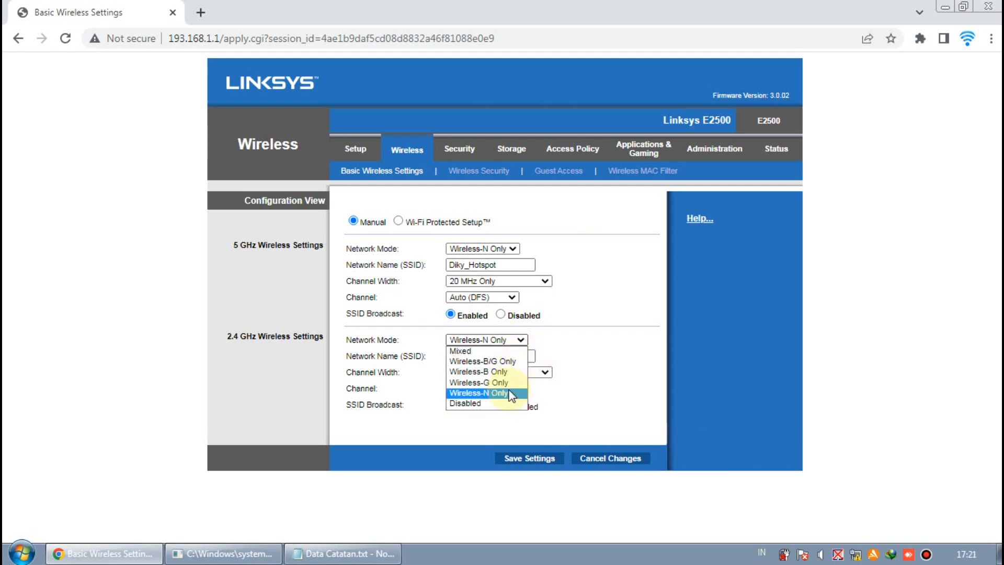
left_click(577, 341)
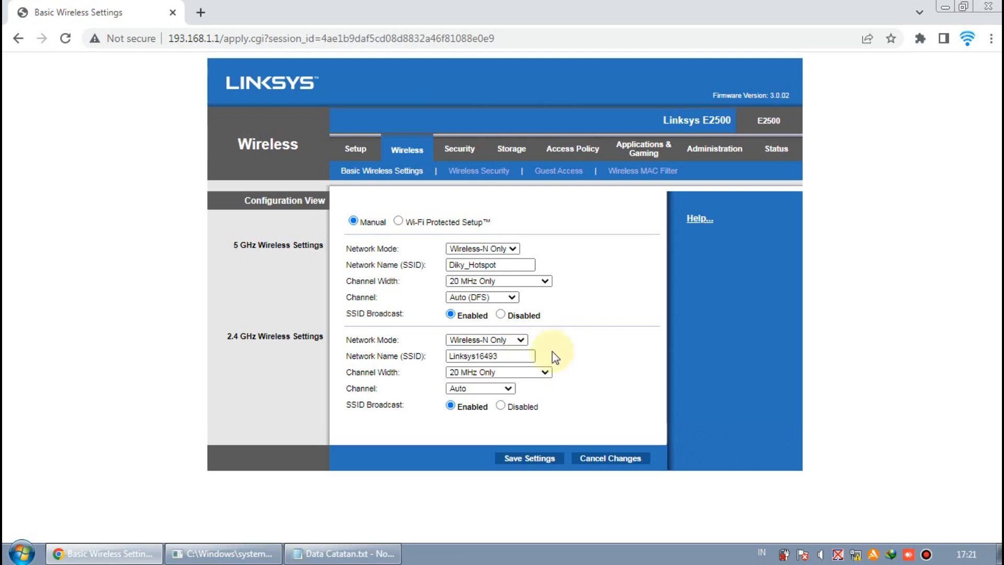
left_click(545, 372)
left_click(579, 338)
left_click(508, 388)
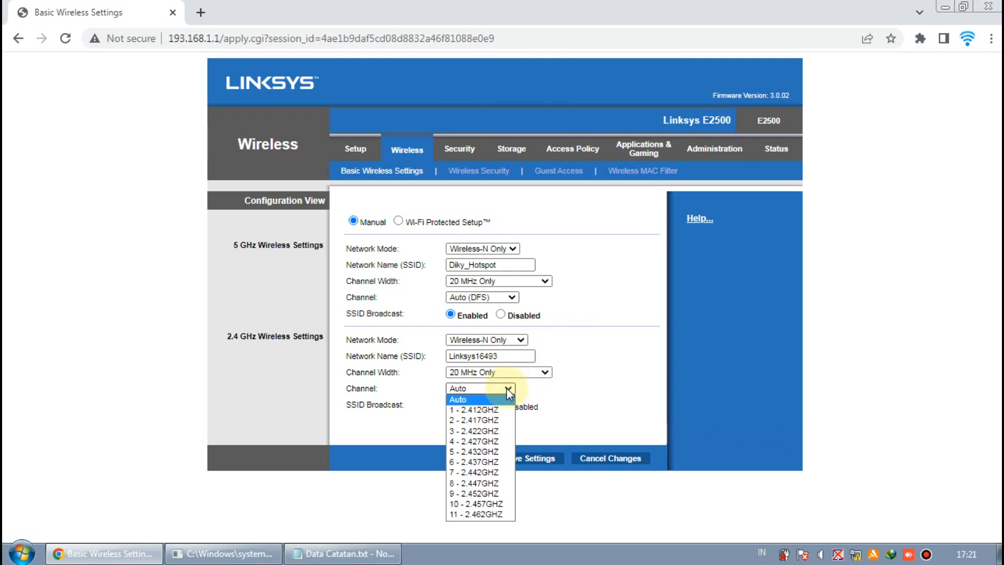
left_click(593, 401)
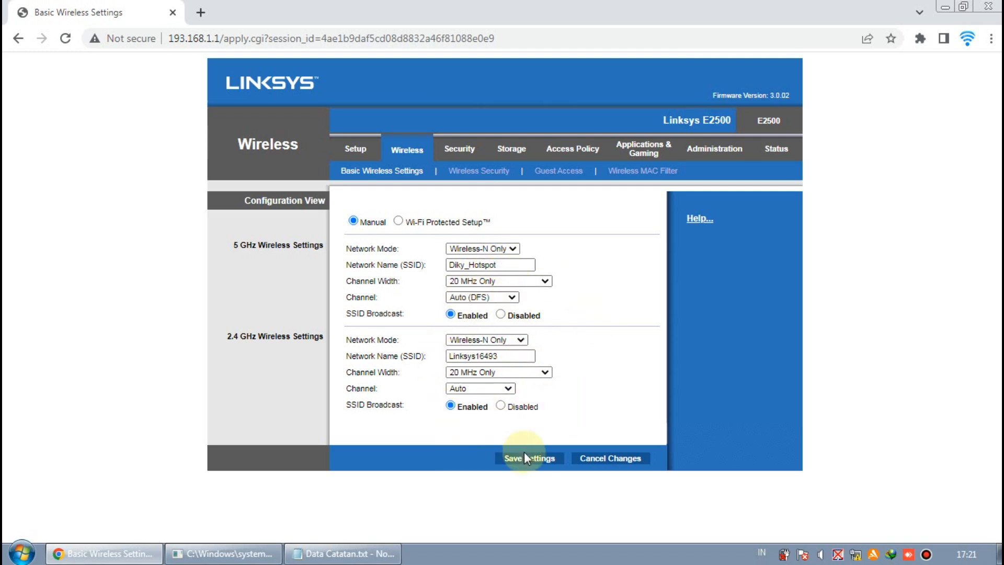
Name the 5 GHz network Diky_Hotspot (5G) and the 2.4 GHz network Diky_Hotspot
double_click(514, 355)
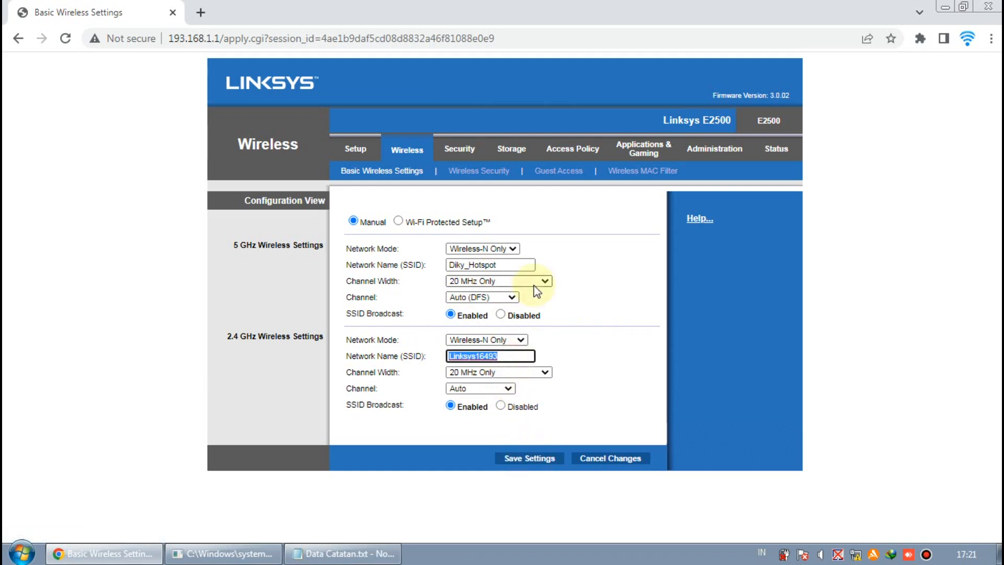
left_click(504, 264)
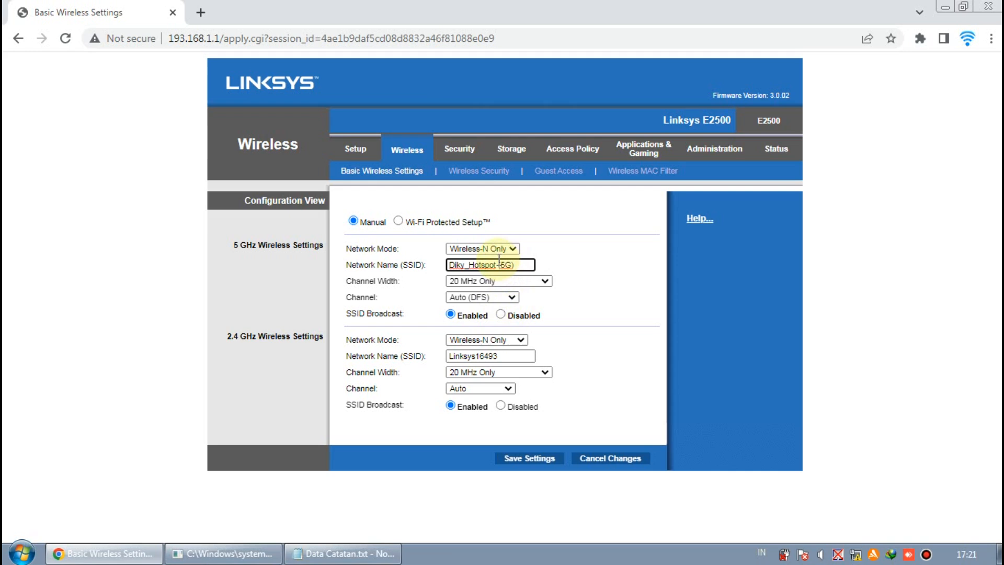
left_click_drag(521, 264, 447, 265)
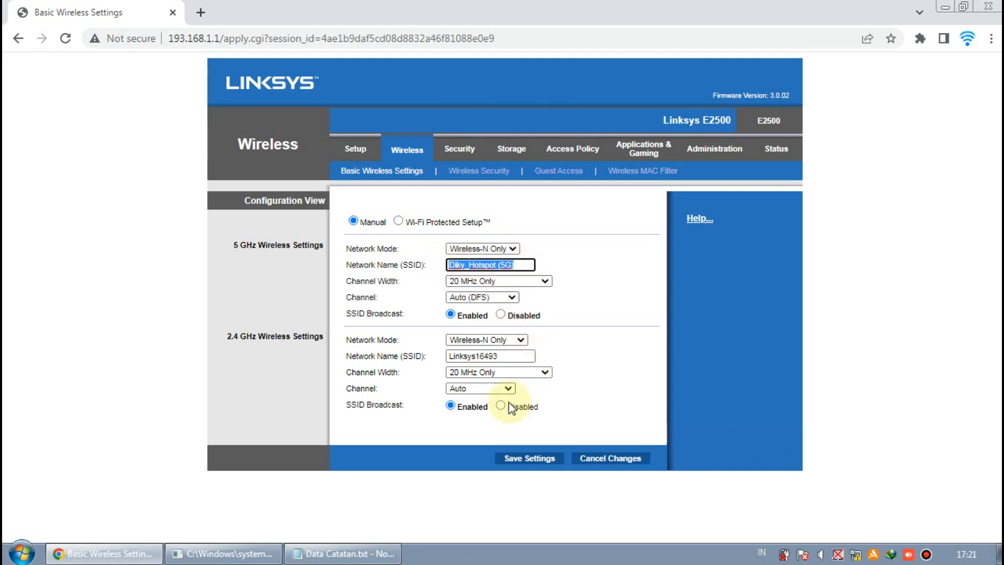
key("ctrl+c")
left_click_drag(522, 356, 394, 351)
key("ctrl+v")
key("BackSpace")
key("BackSpace")
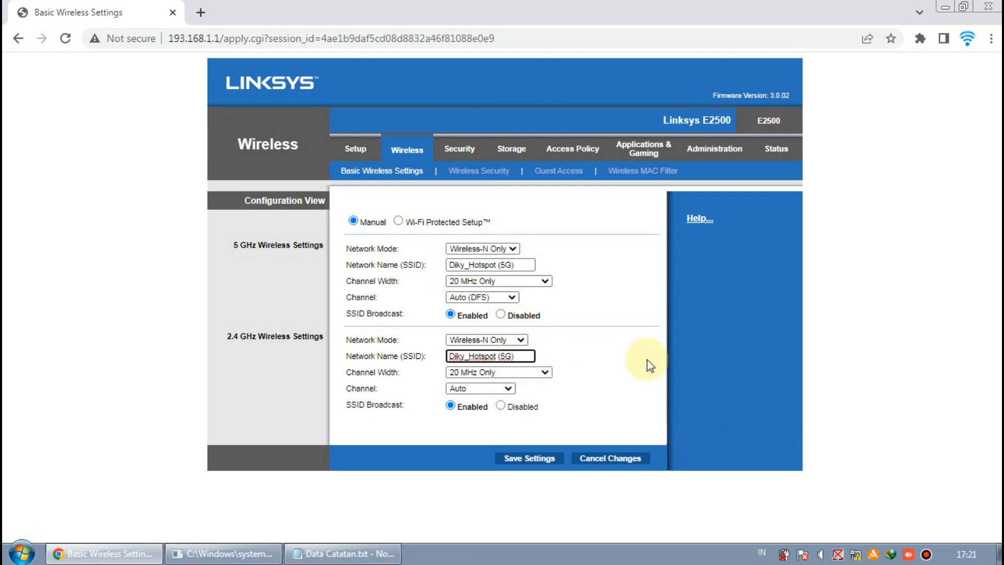
key("BackSpace")
key("BackSpace")
key("BackSpace")
left_click(614, 366)
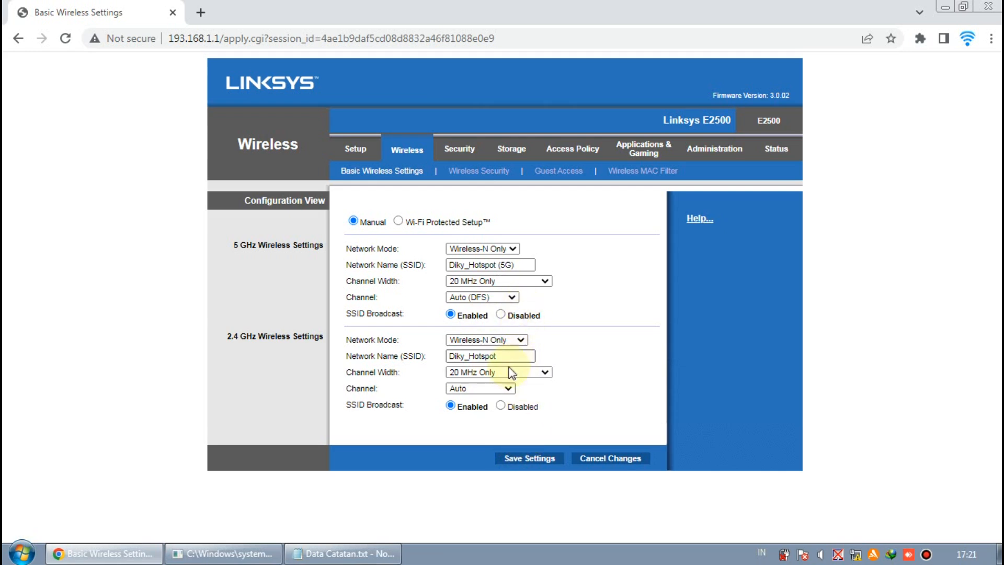
Save the wireless settings, keeping the 5 GHz channel at Auto (DFS)
left_click(509, 297)
left_click(507, 298)
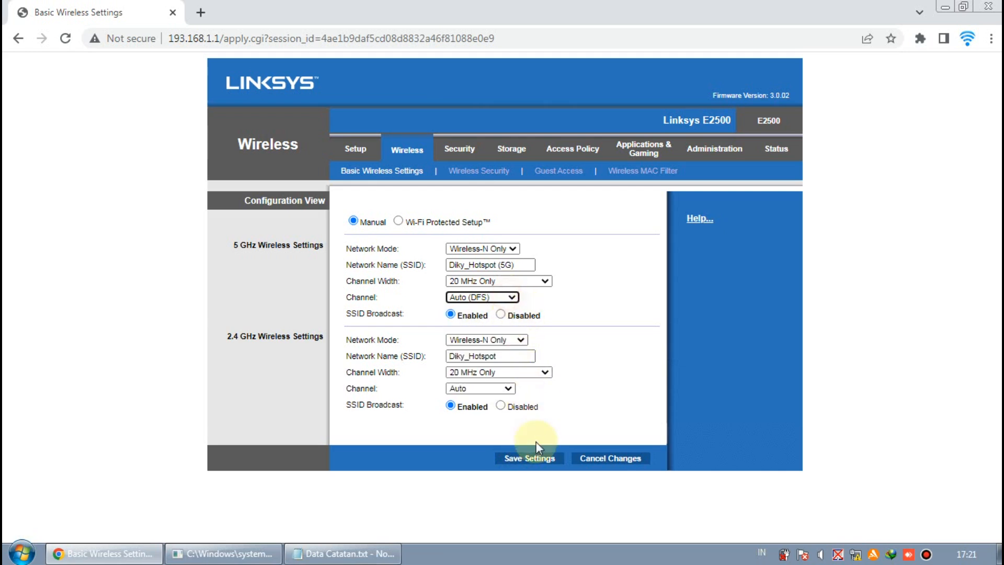
left_click(539, 460)
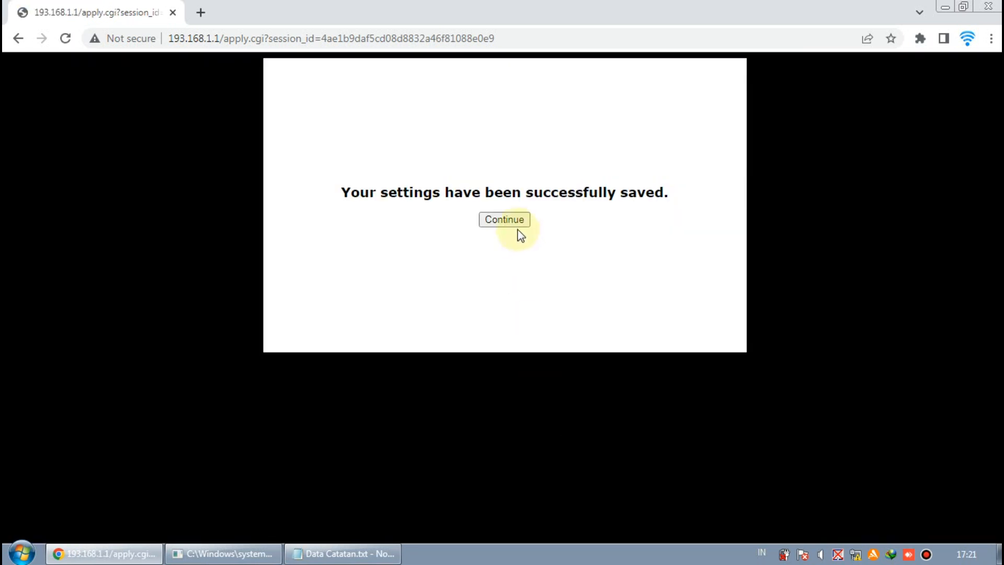
left_click(513, 220)
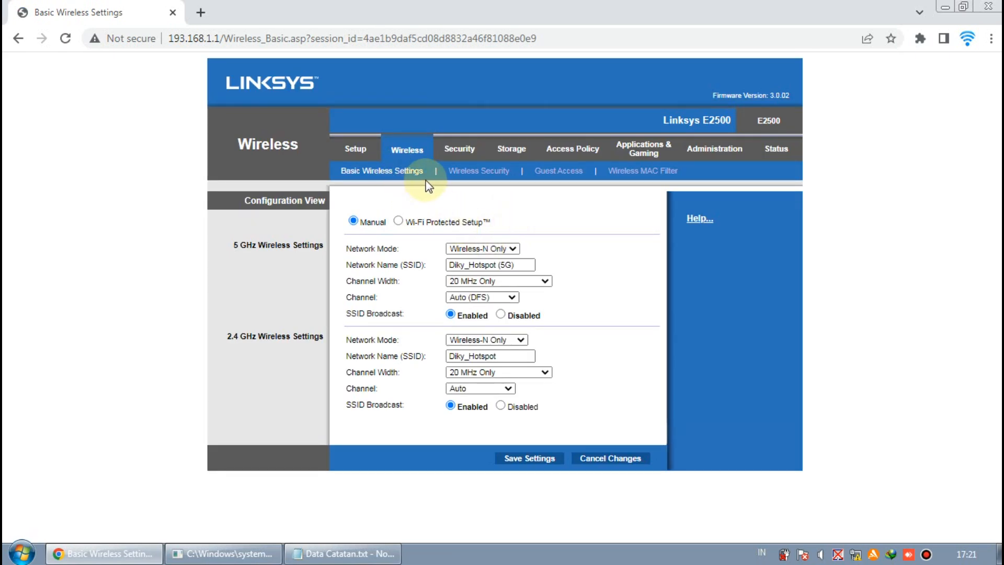
left_click(468, 172)
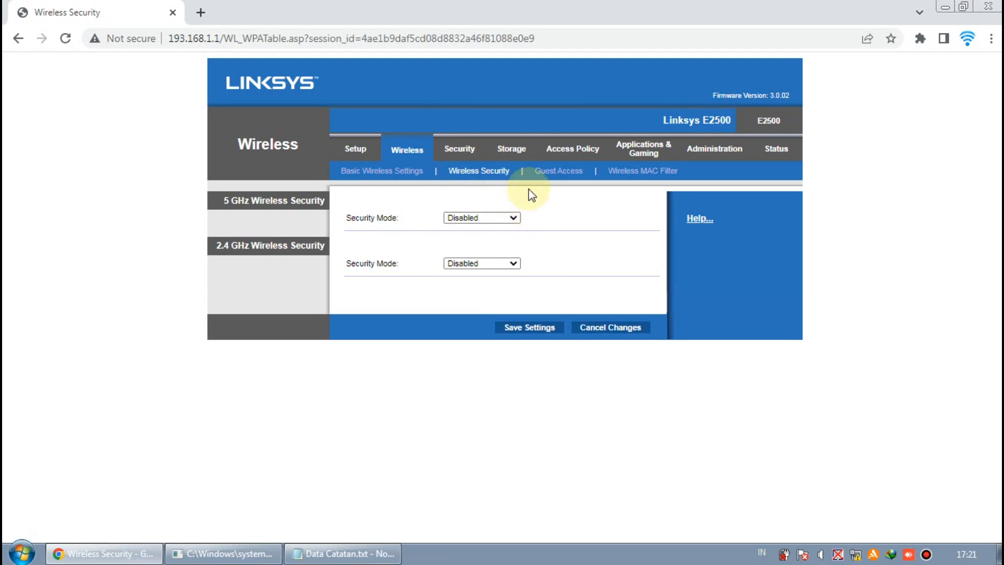
Set the Security Mode of both the 5 GHz and 2.4 GHz bands to WPA2 Personal
left_click(513, 218)
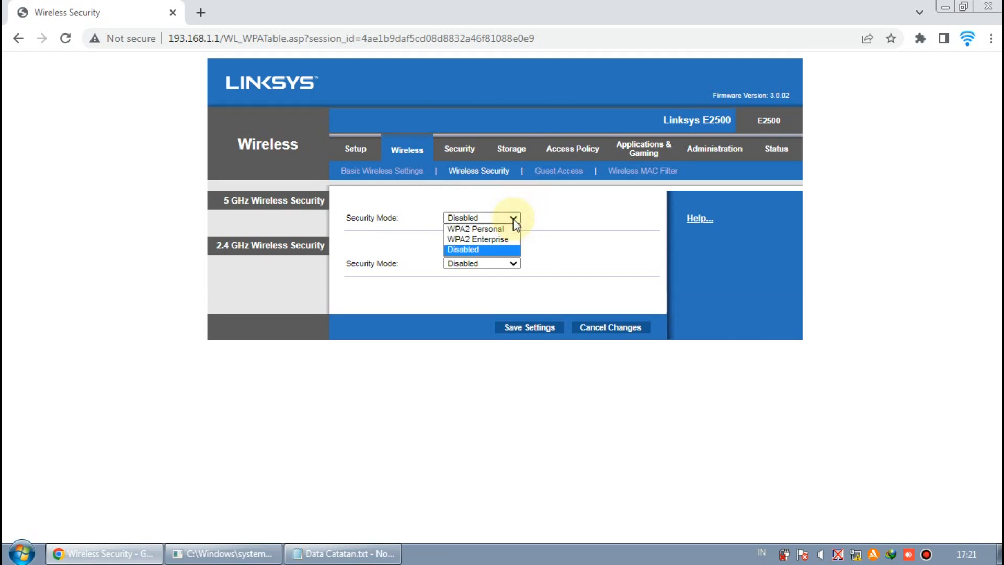
left_click(541, 224)
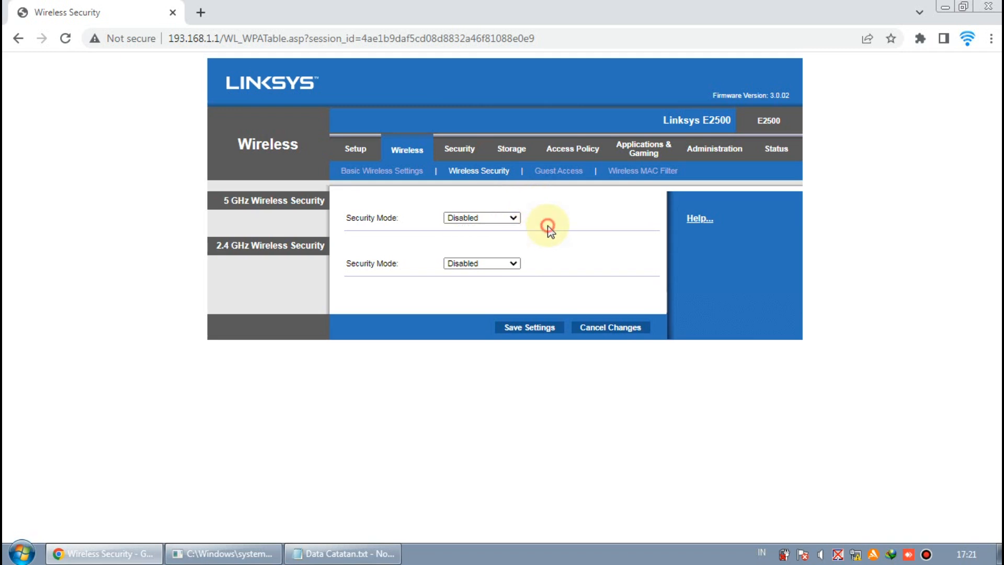
left_click(507, 219)
left_click(504, 229)
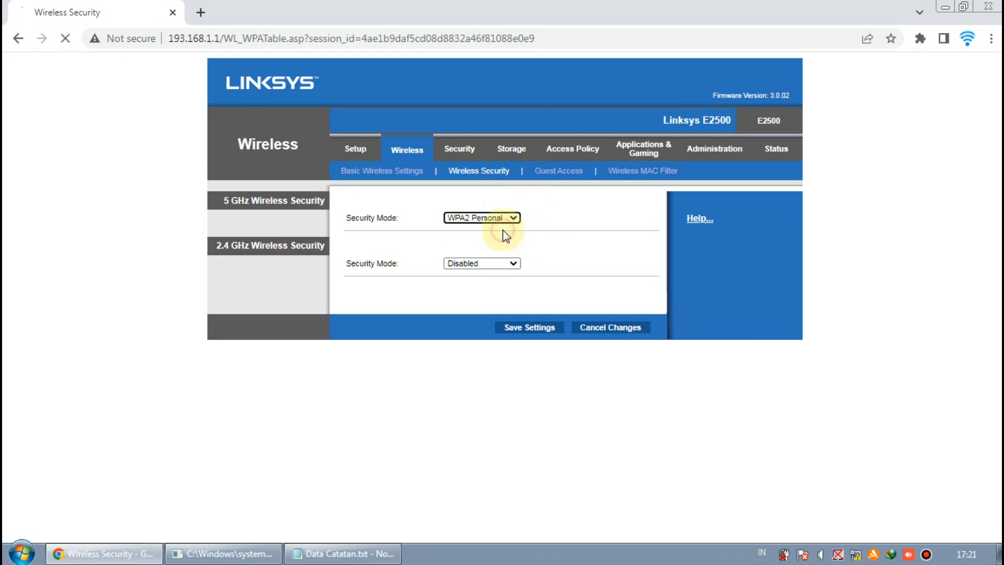
left_click(513, 279)
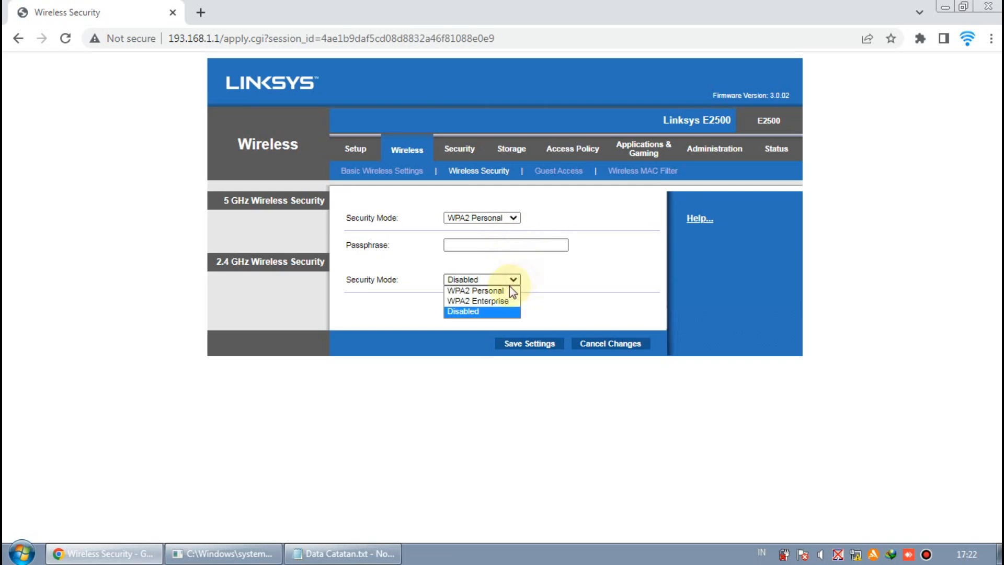
left_click(508, 290)
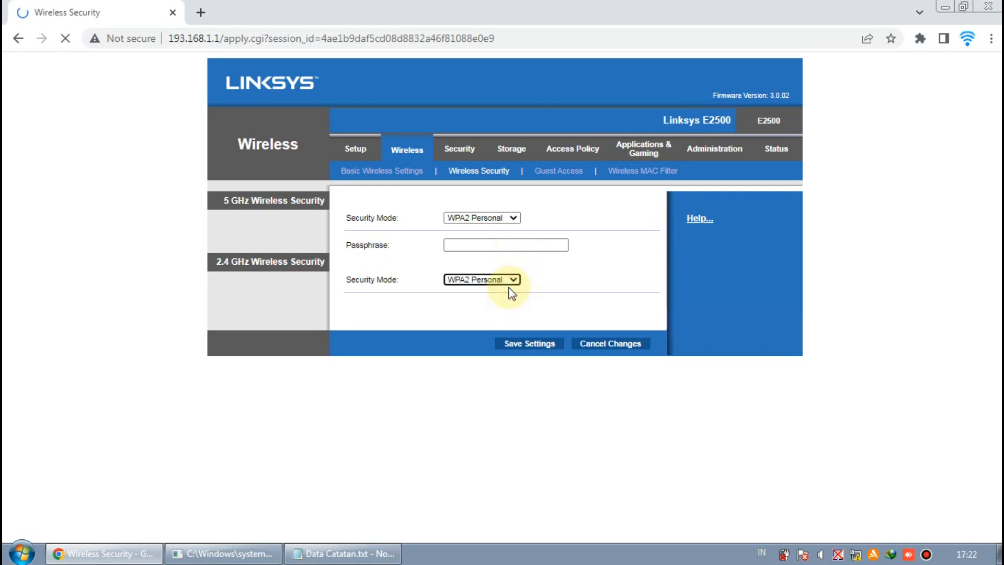
left_click(493, 246)
left_click(445, 307)
left_click(581, 260)
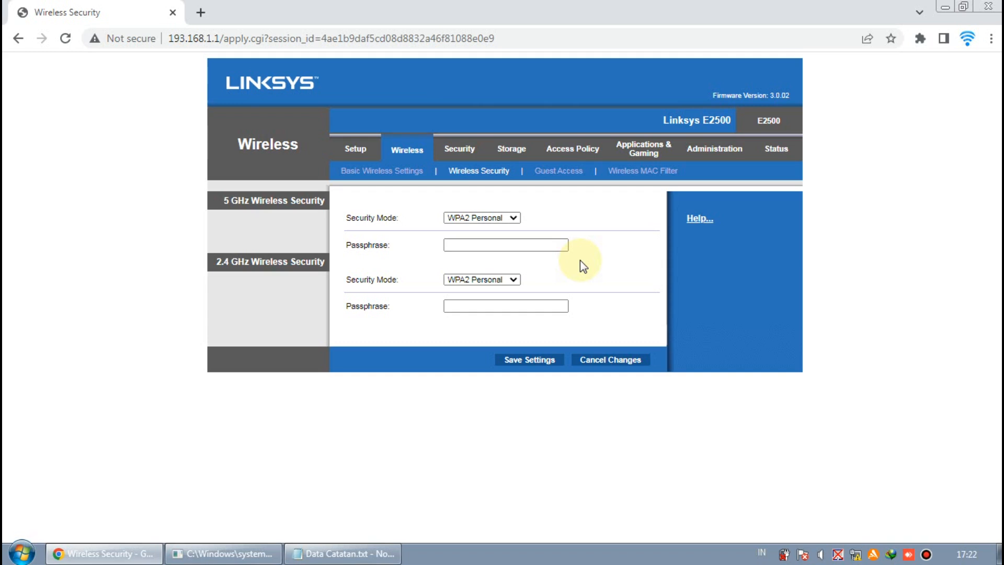
Enter the same WPA2 passphrase in both the 5 GHz and 2.4 GHz Passphrase fields
left_click(534, 245)
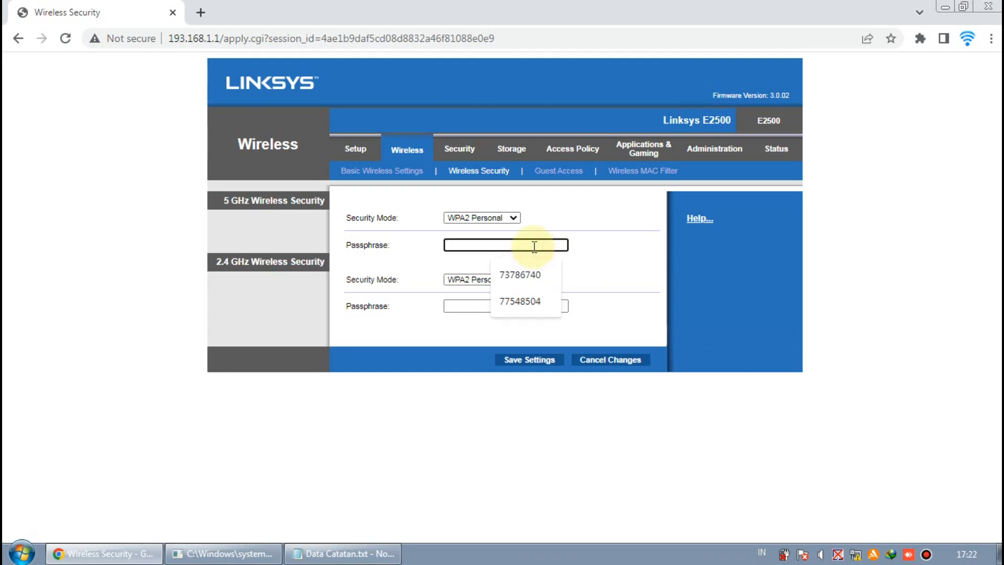
left_click(591, 244)
left_click(564, 243)
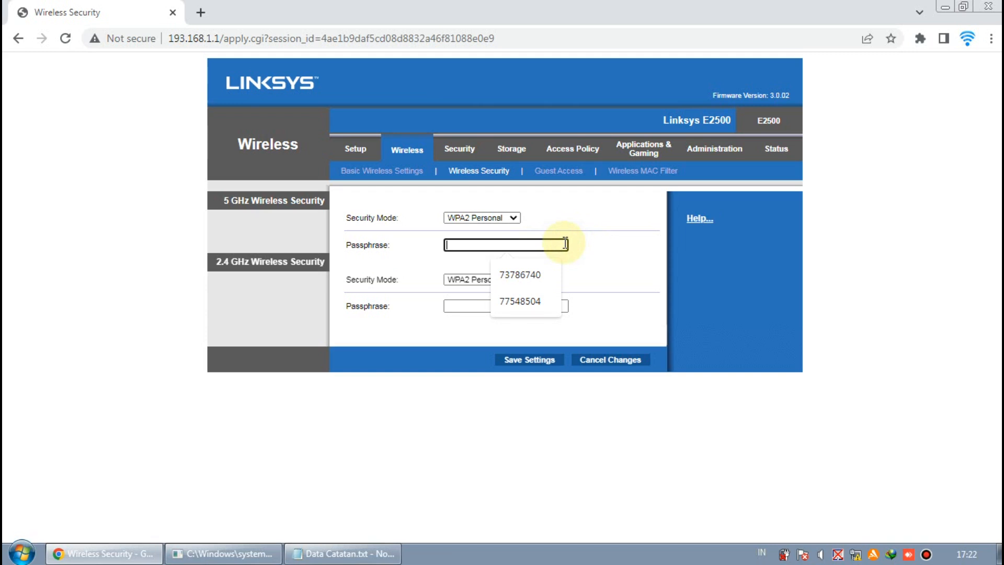
left_click(578, 247)
left_click(511, 247)
type("12345678")
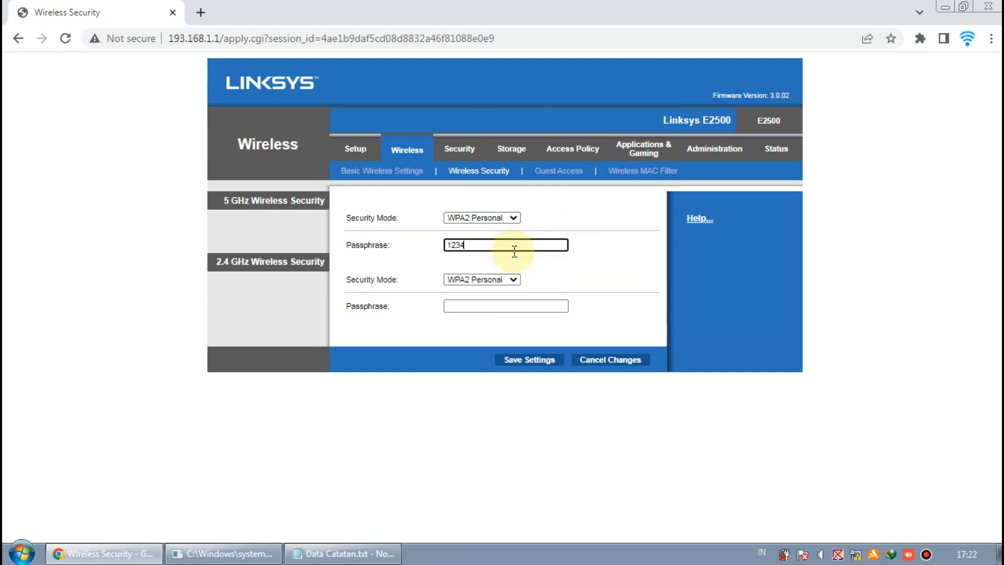
left_click(510, 305)
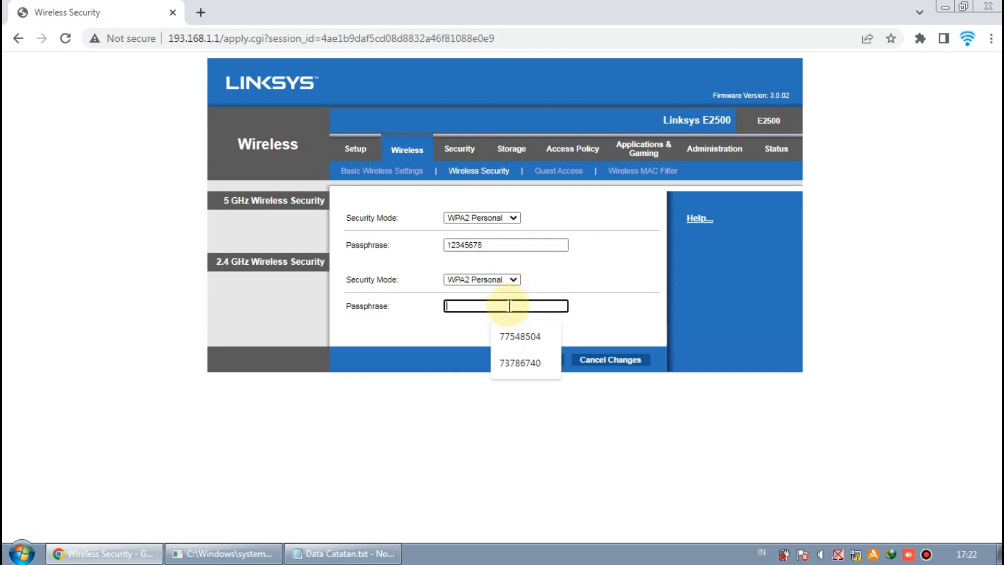
type("123456")
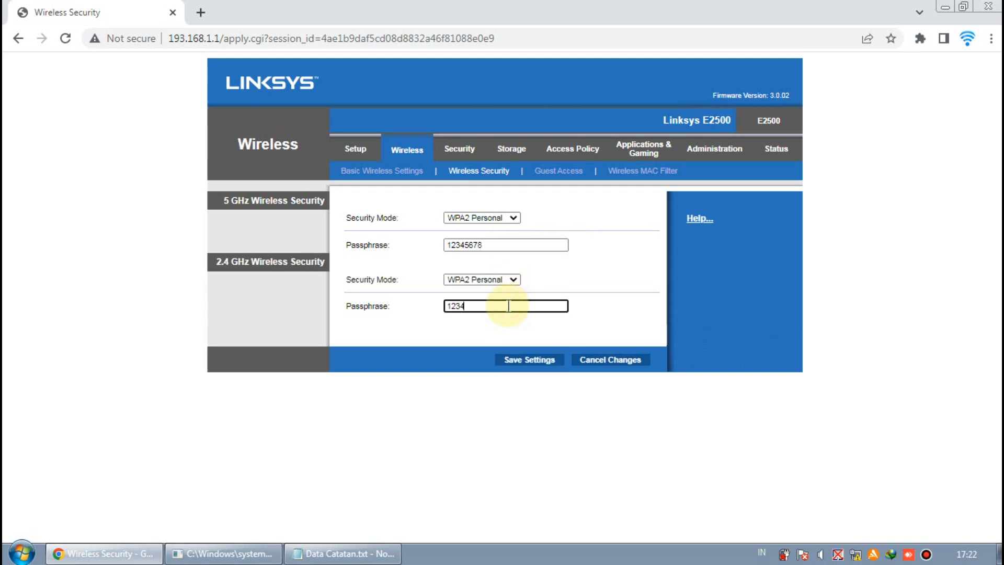
type("78")
left_click(555, 282)
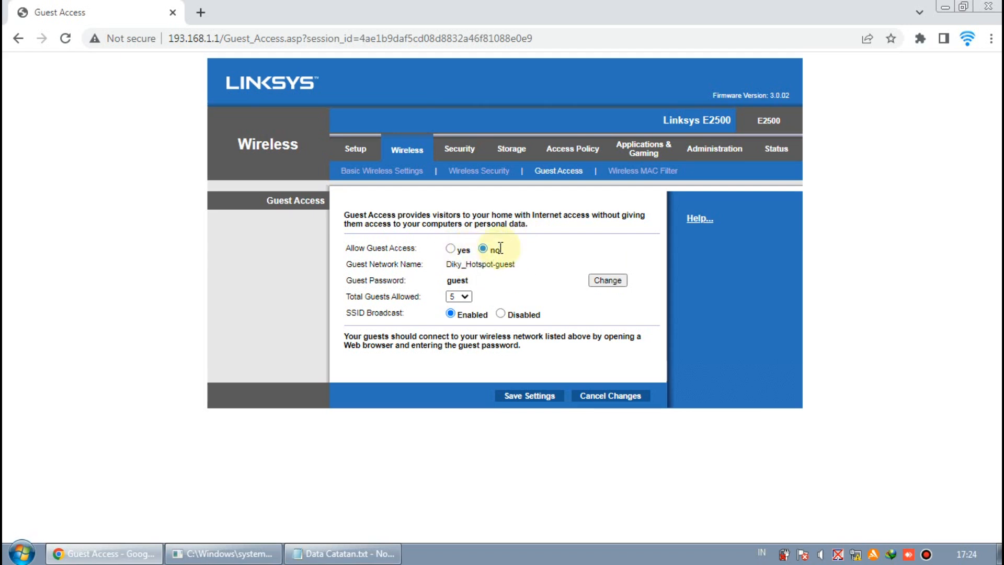
Check the Windows Wi-Fi list to confirm the hotspot networks now use WPA2
left_click(856, 555)
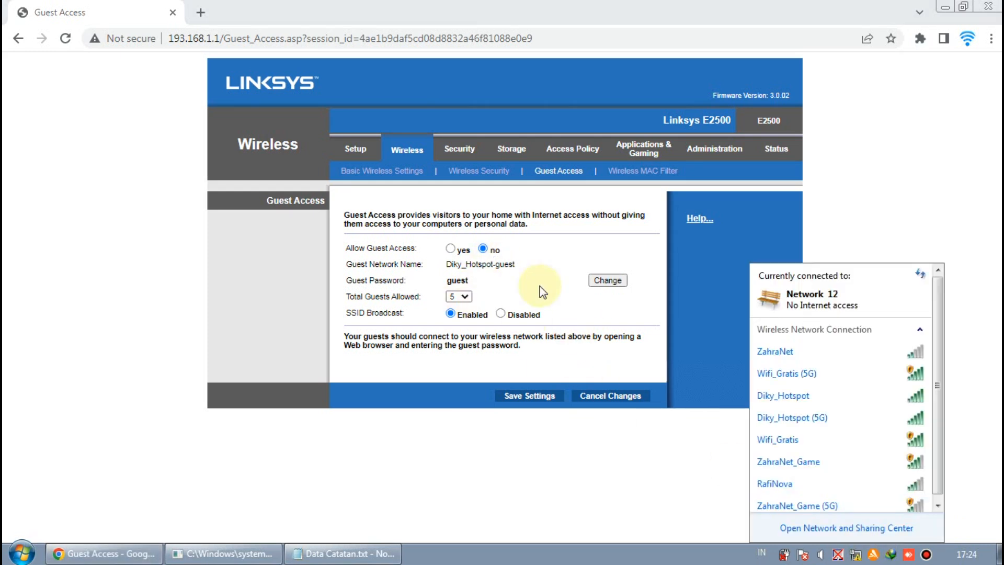
scroll(834, 402, "down", 1)
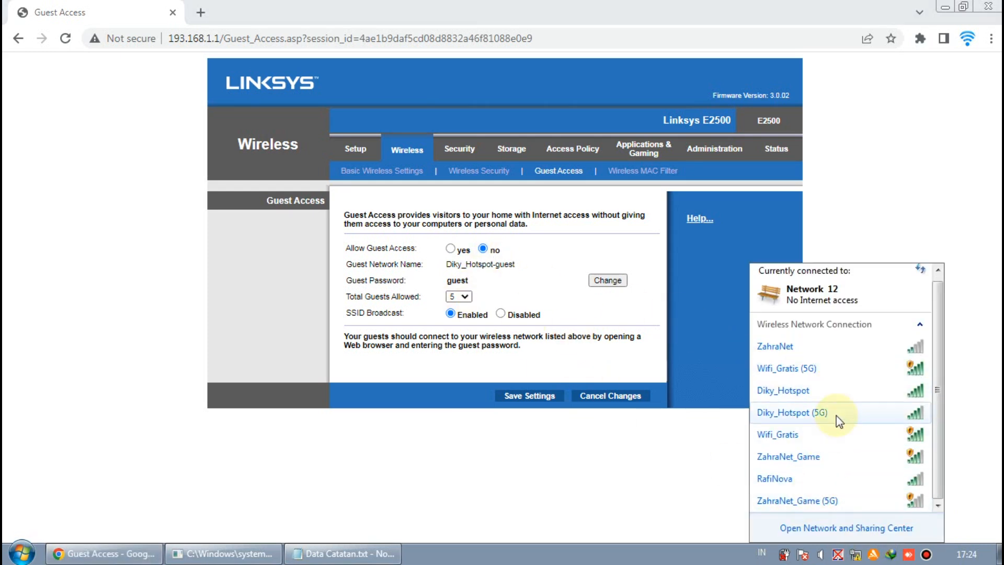
left_click(835, 235)
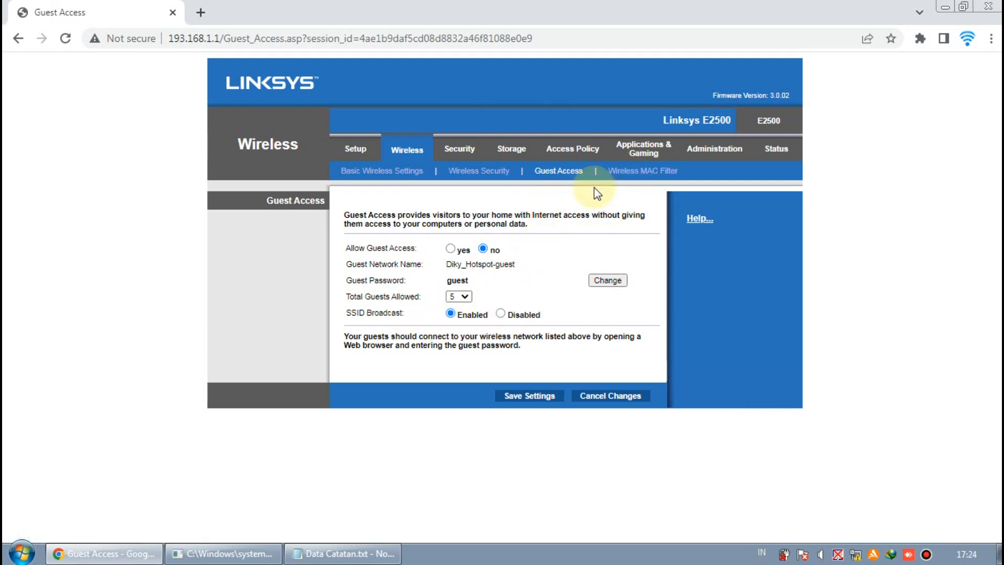
View the Wireless MAC Filter page, leaving filtering disabled, and recheck the Wi-Fi list
left_click(628, 170)
left_click(865, 555)
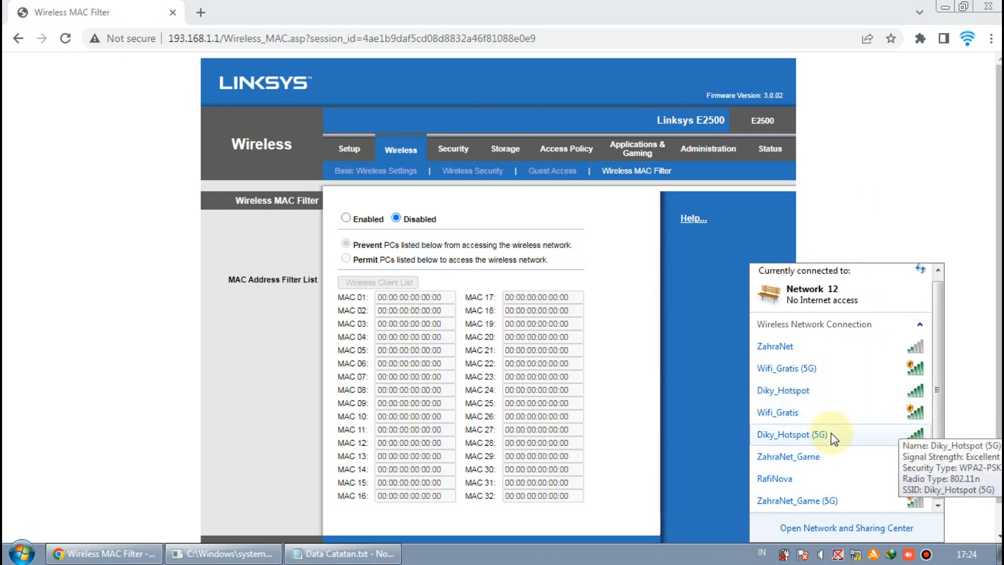
left_click(881, 157)
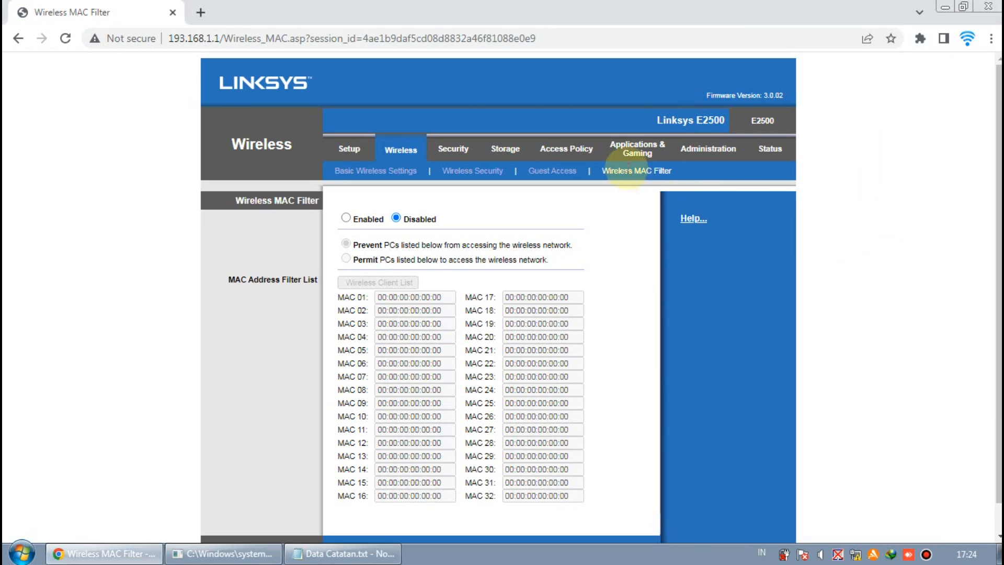
scroll(600, 225, "down", 1)
scroll(600, 225, "up", 1)
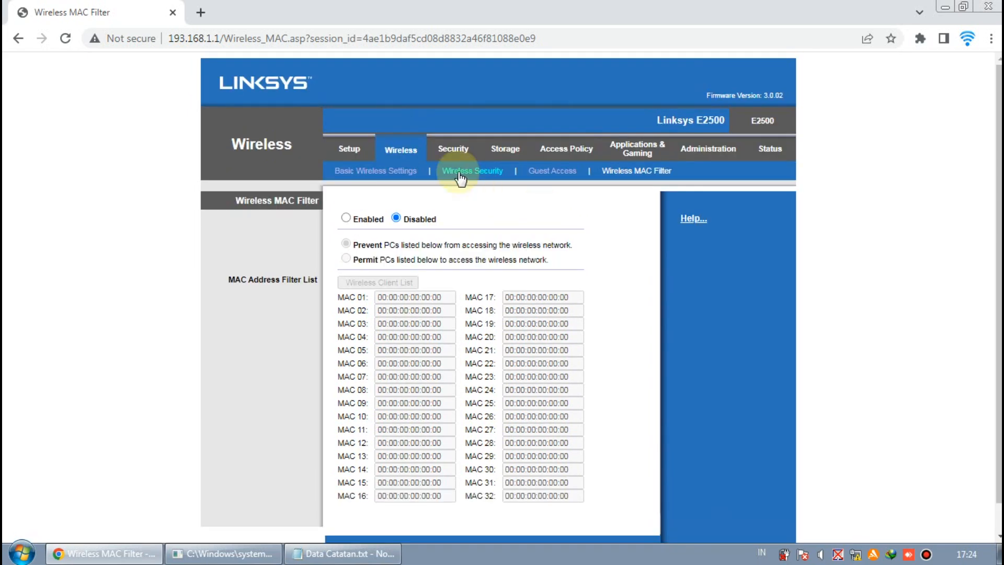
left_click(463, 146)
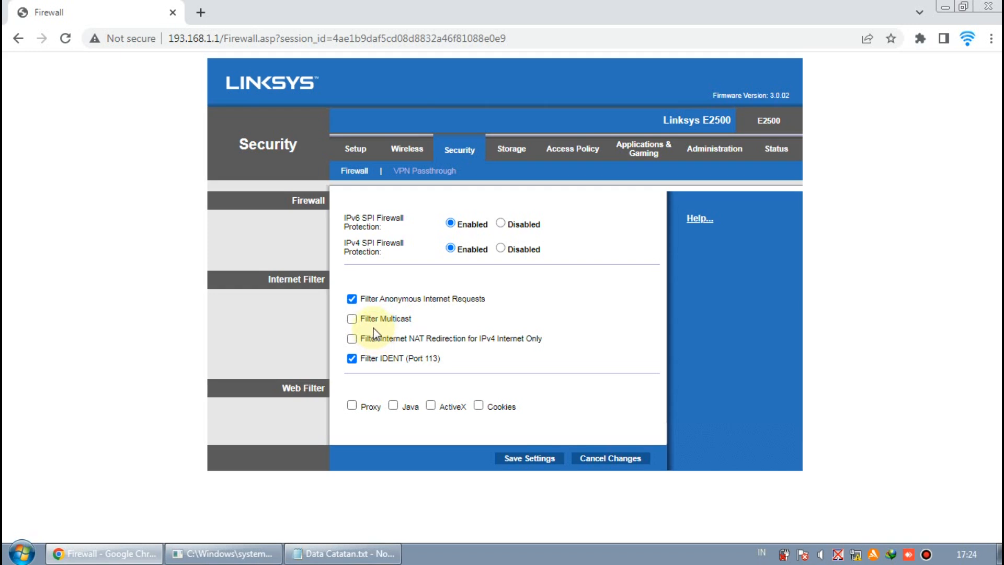
Tick Filter Multicast on the Firewall page and save the firewall settings
left_click(352, 319)
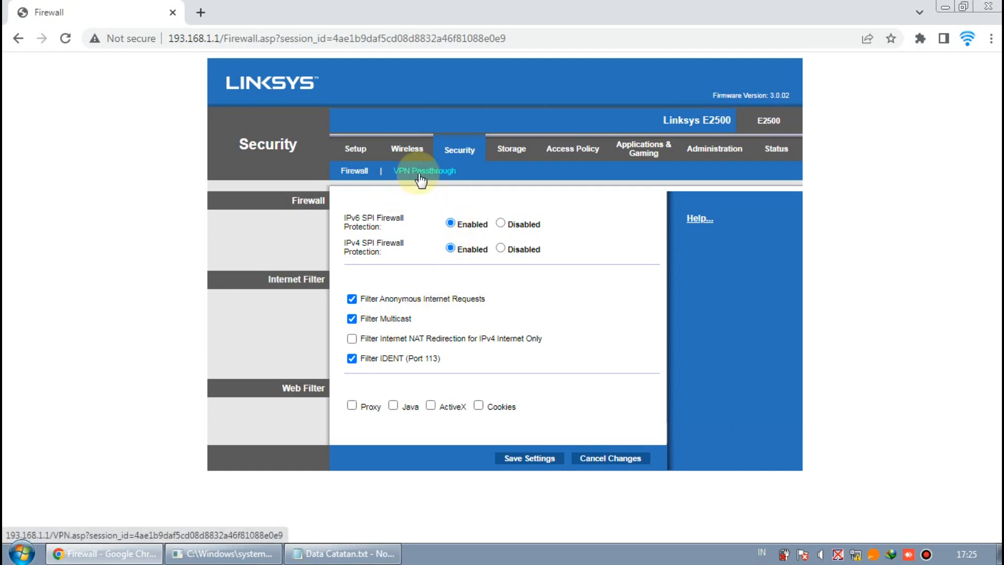
left_click(525, 462)
left_click(509, 222)
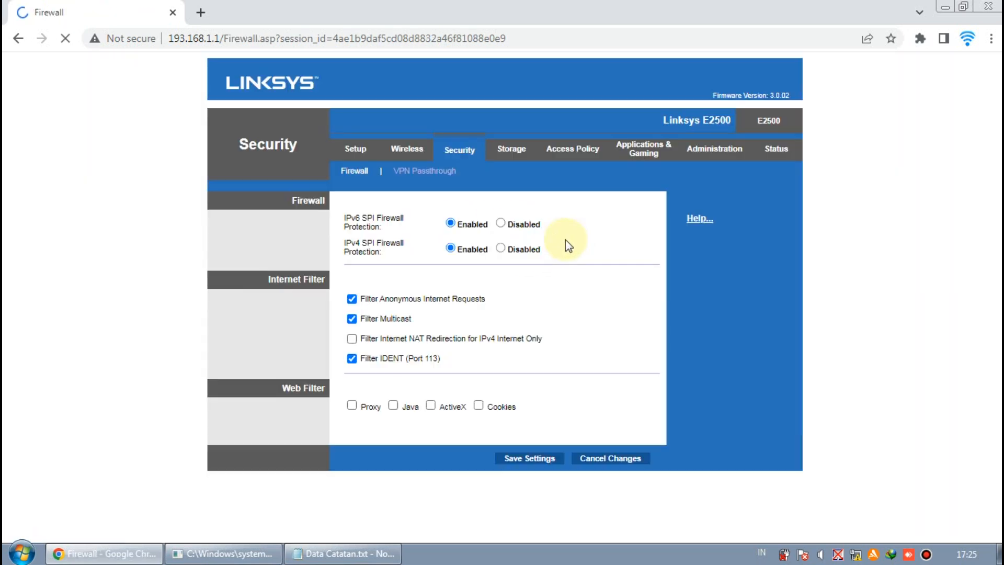
Look over the VPN Passthrough, Storage disk management and Access Policy pages without changing them
left_click(439, 171)
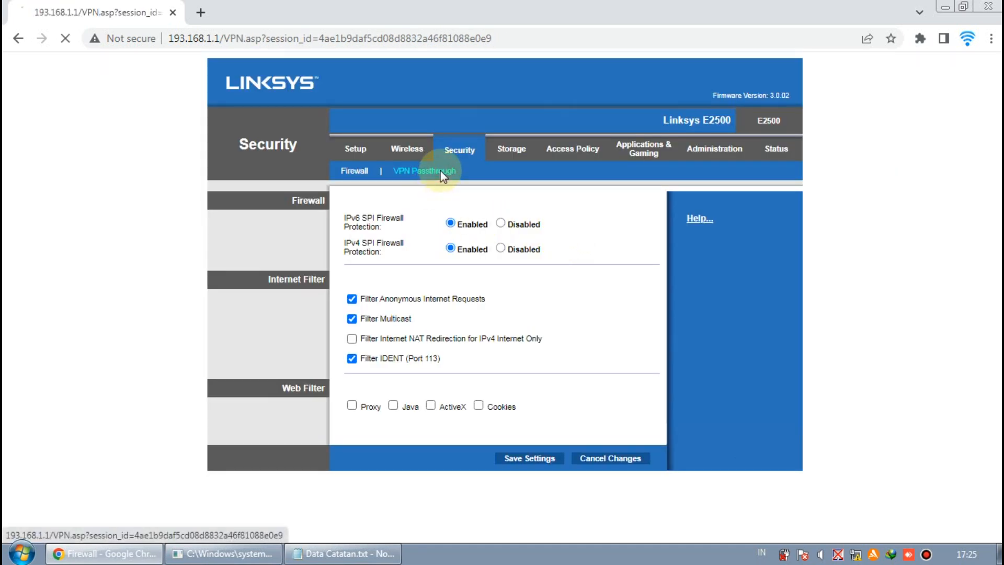
left_click(507, 151)
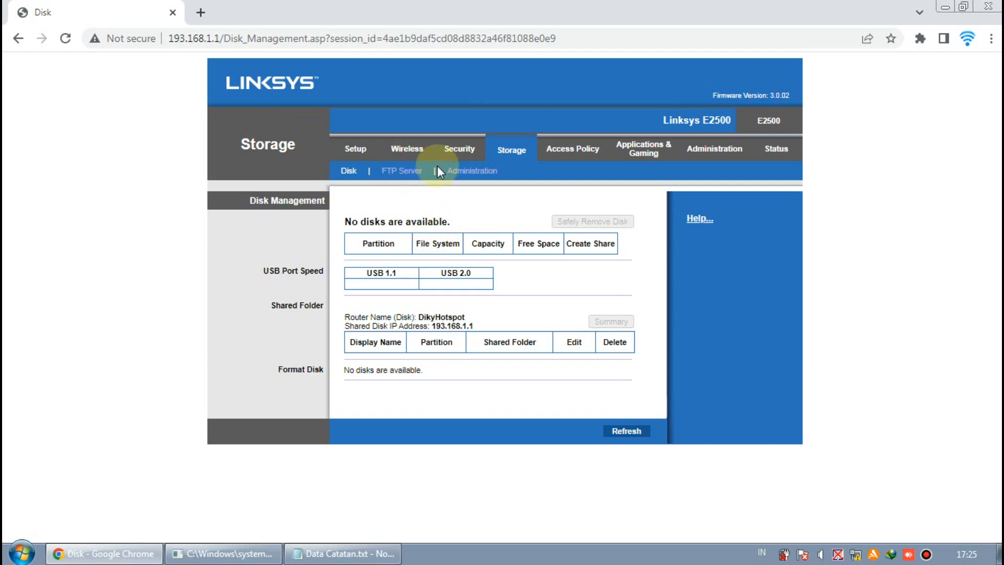
left_click(583, 151)
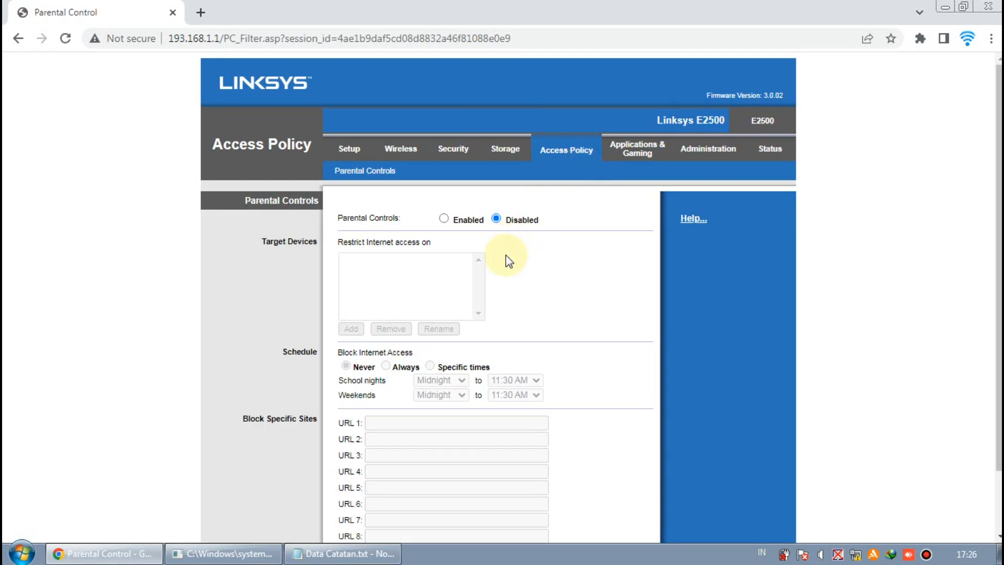
scroll(506, 257, "down", 2)
scroll(506, 256, "up", 2)
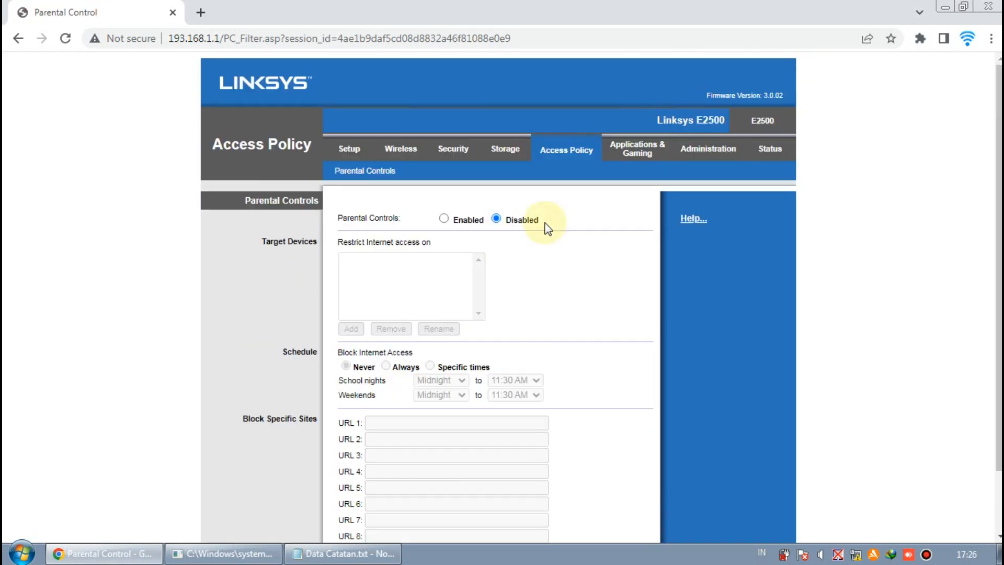
Browse the Single Port Forwarding, Port Range Forwarding, Port Range Triggering, DMZ and IPv6 Firewall pages, ending on QoS
left_click(636, 153)
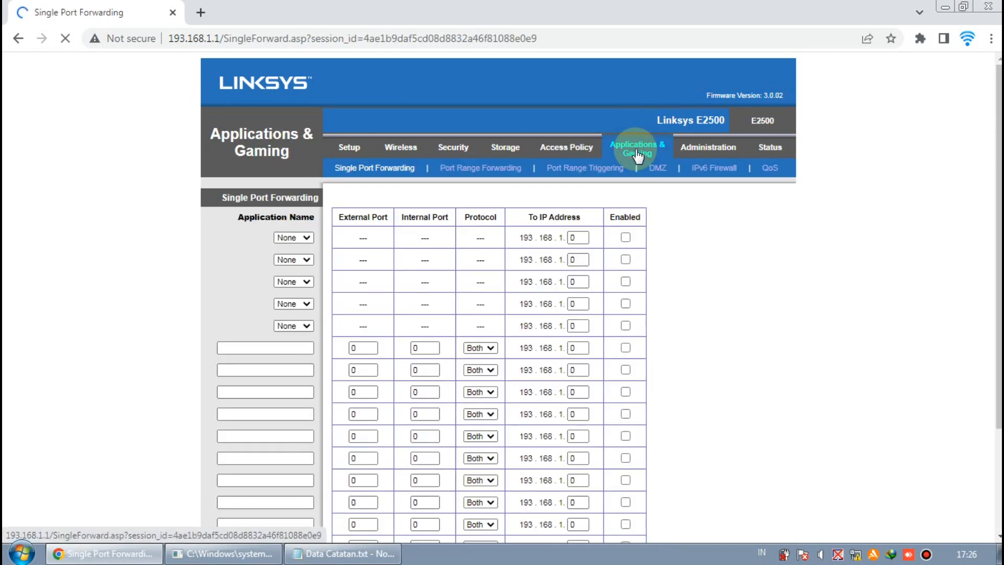
scroll(578, 209, "down", 3)
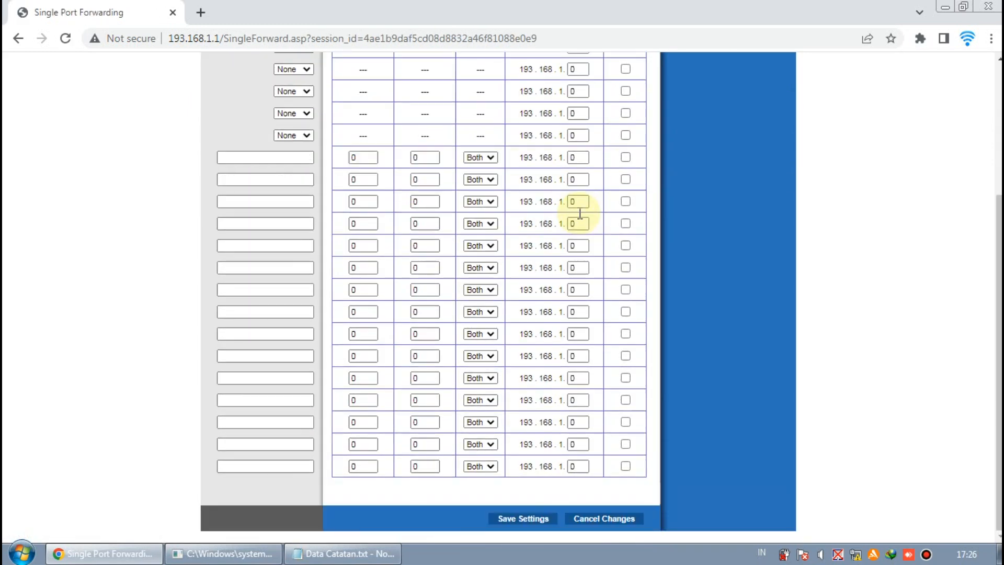
scroll(578, 209, "up", 3)
left_click(486, 166)
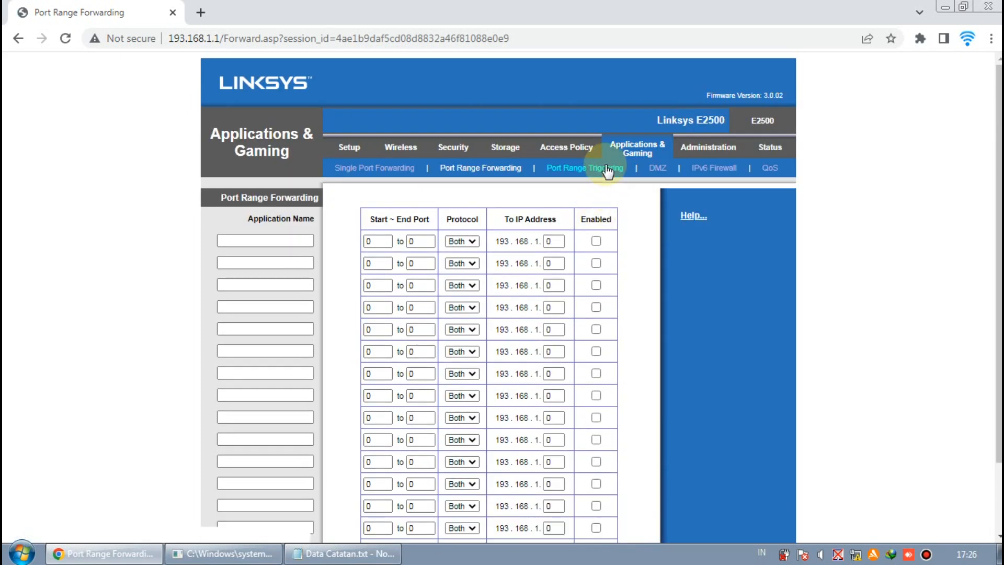
left_click(608, 168)
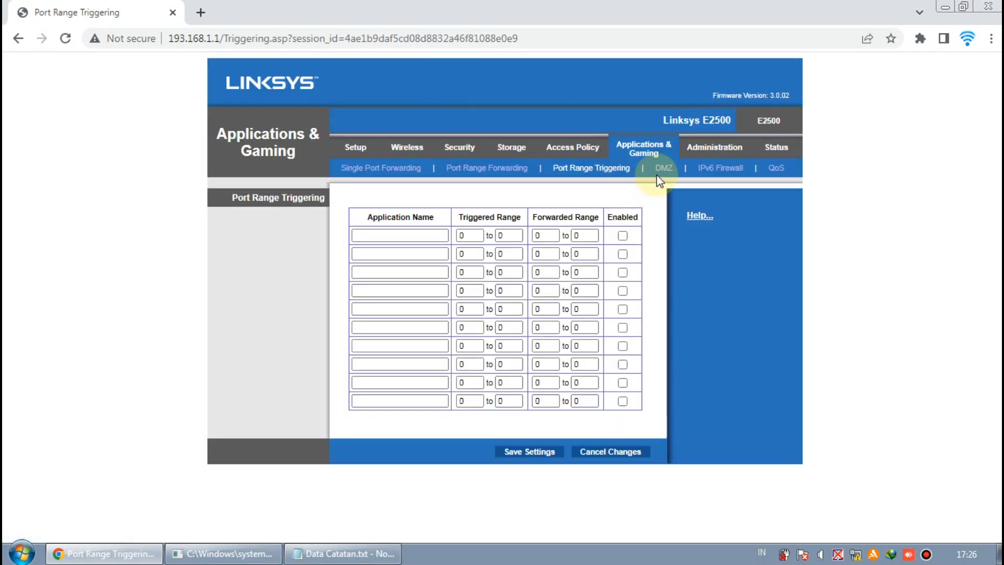
left_click(661, 168)
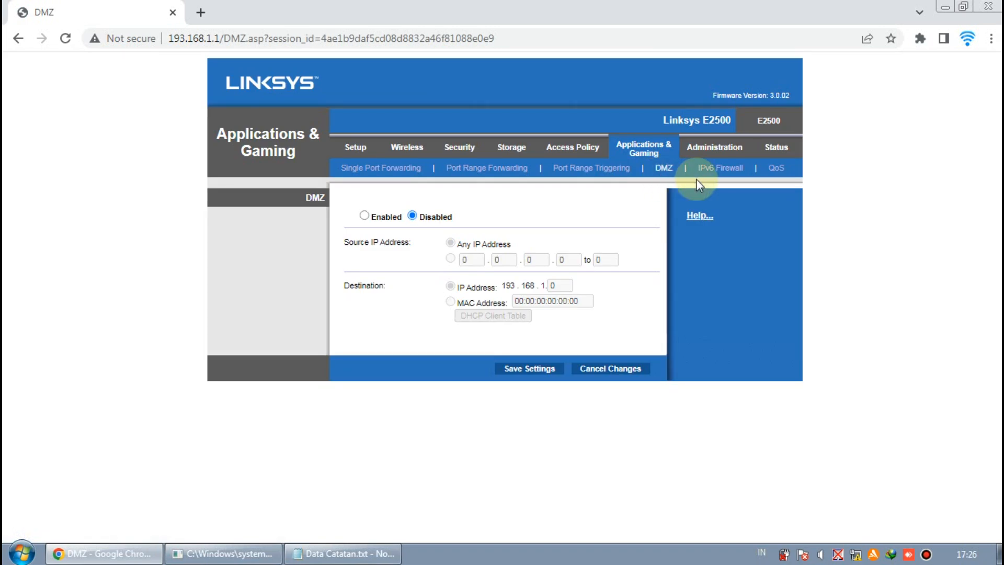
left_click(720, 169)
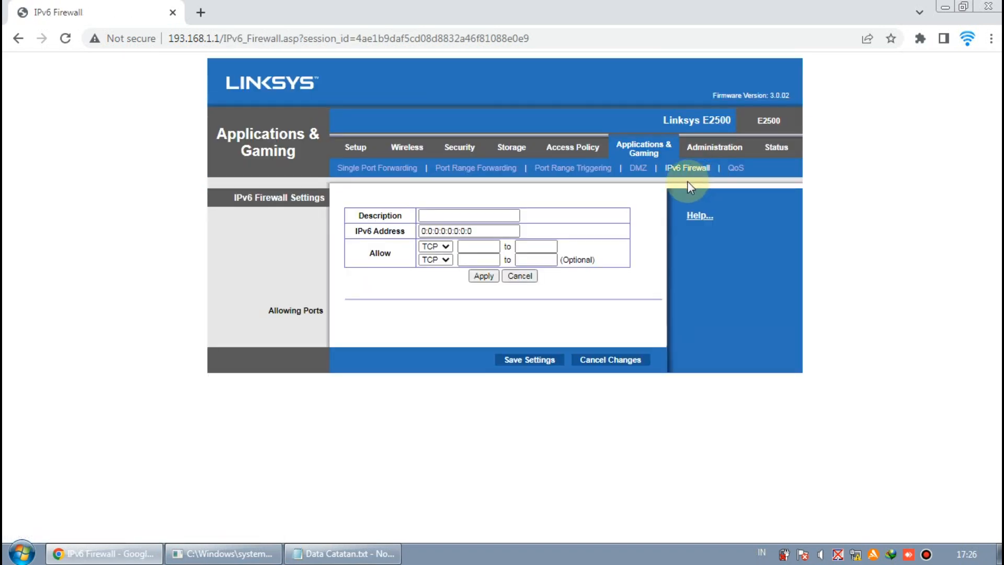
left_click(735, 167)
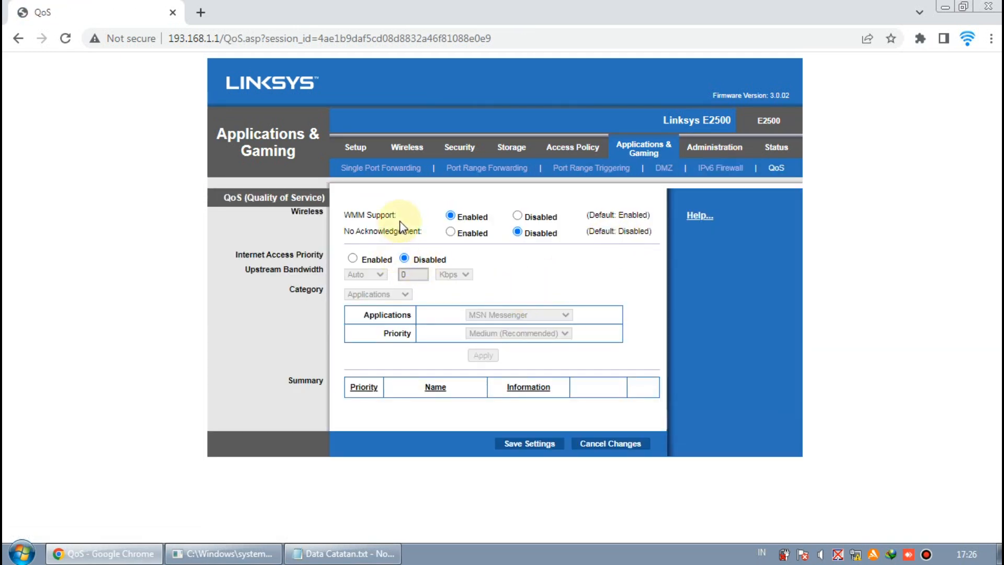
On Administration > Management, replace the Router Password and retype the new one in Re-Enter to Confirm
left_click(712, 149)
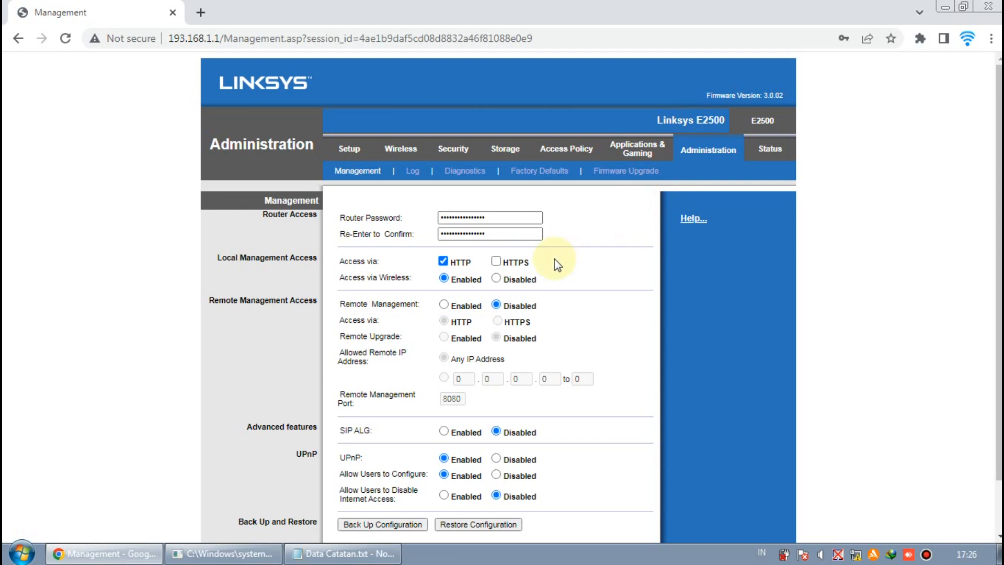
left_click_drag(508, 218, 442, 218)
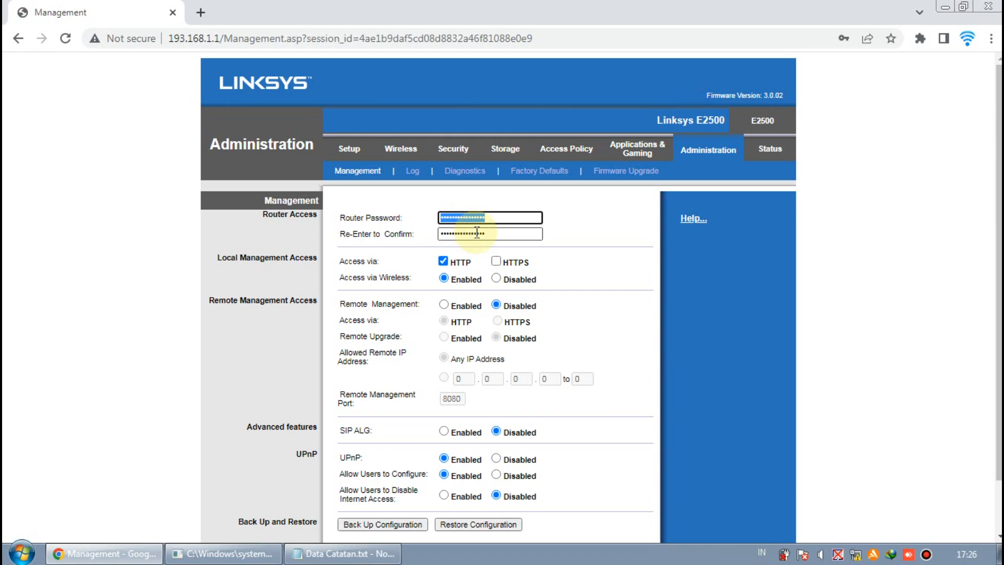
left_click(502, 237)
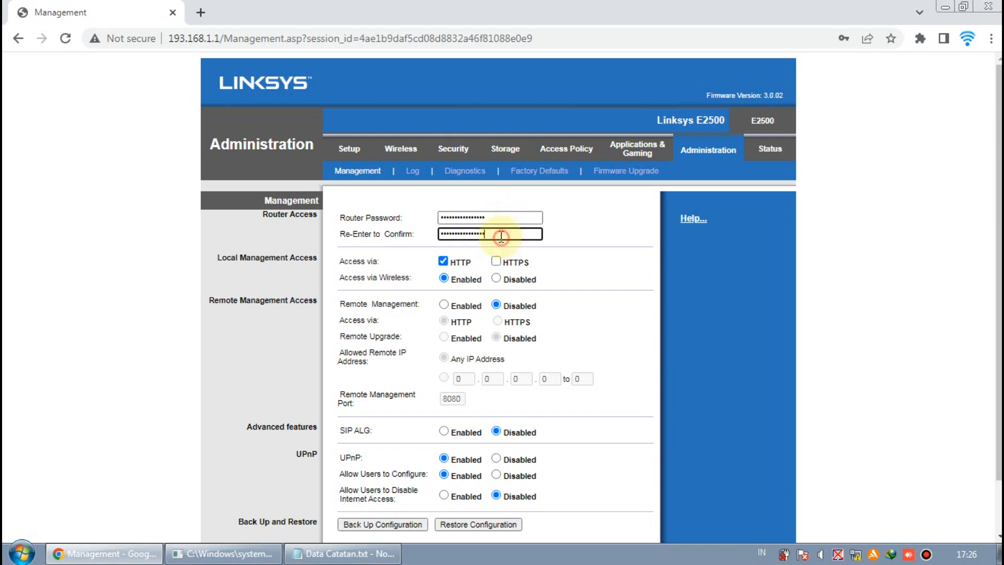
left_click_drag(496, 218, 419, 222)
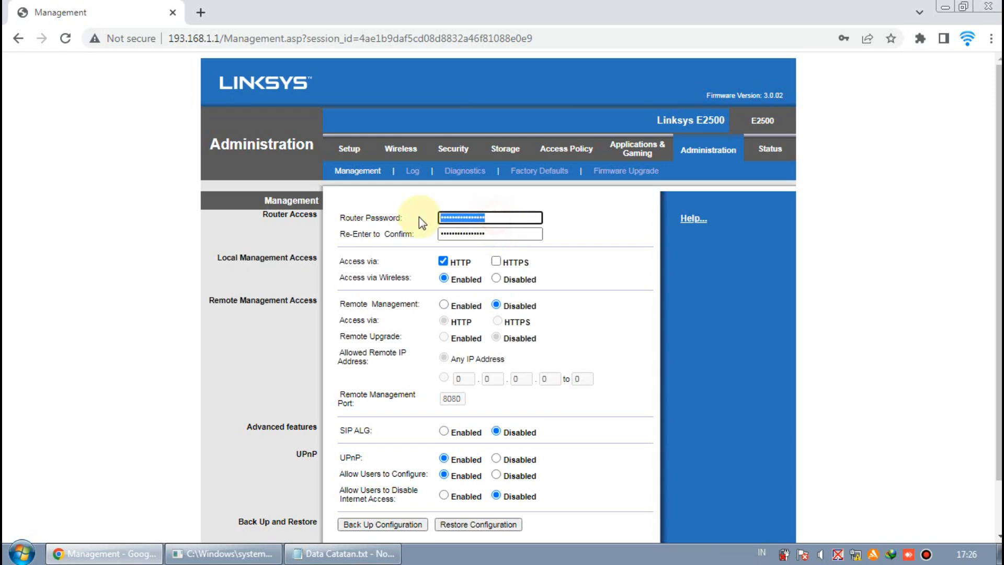
left_click(498, 231)
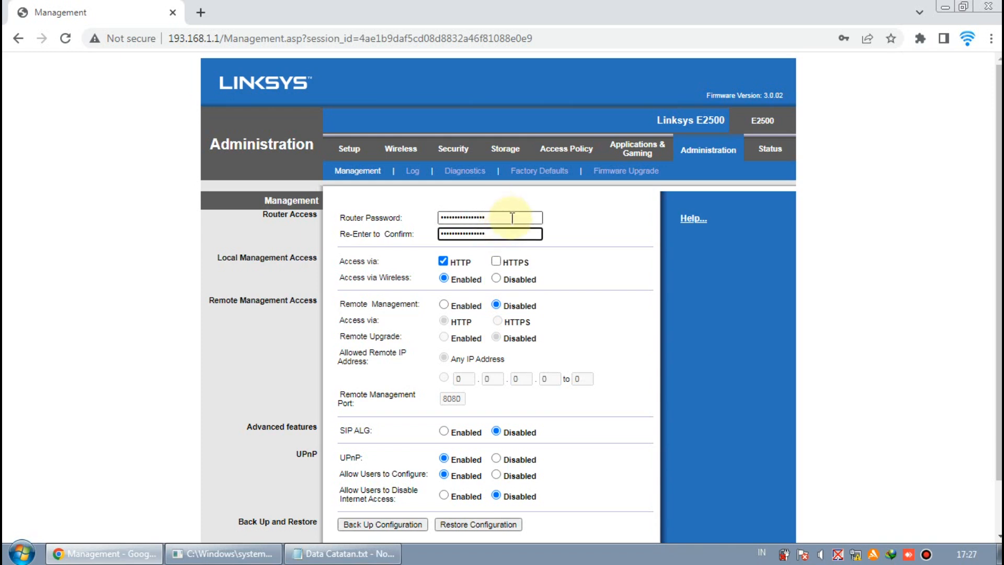
left_click(550, 219)
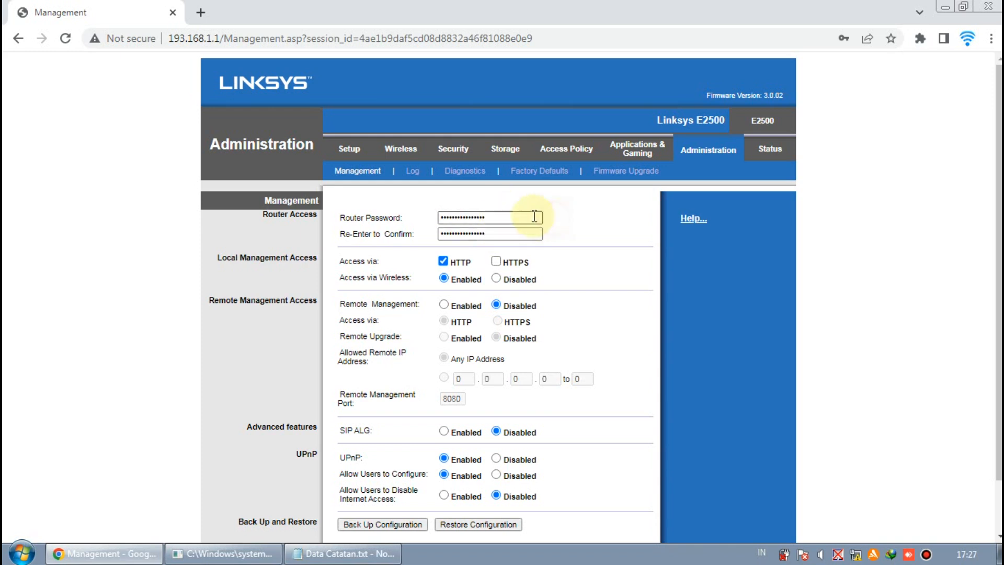
left_click(504, 222)
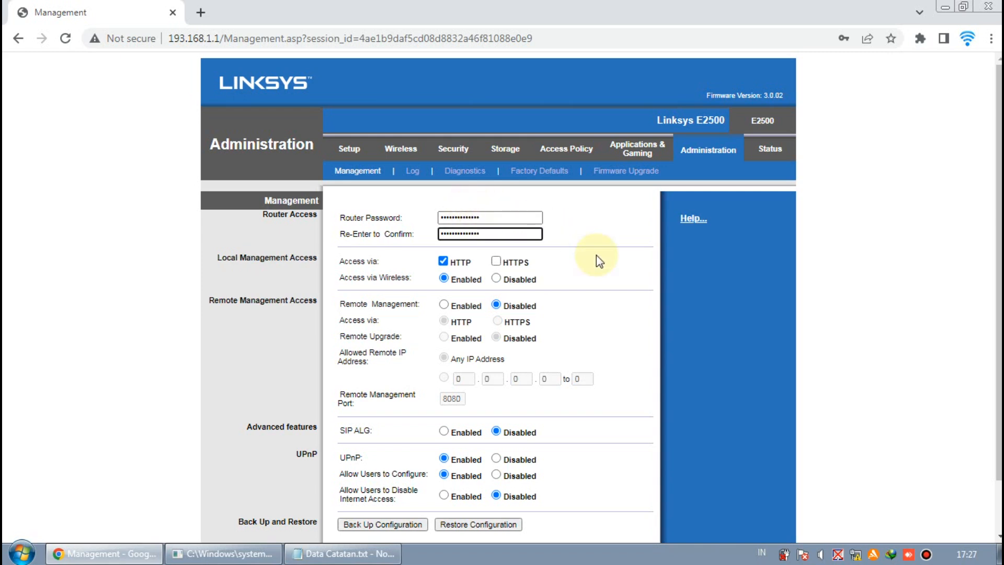
left_click(453, 232)
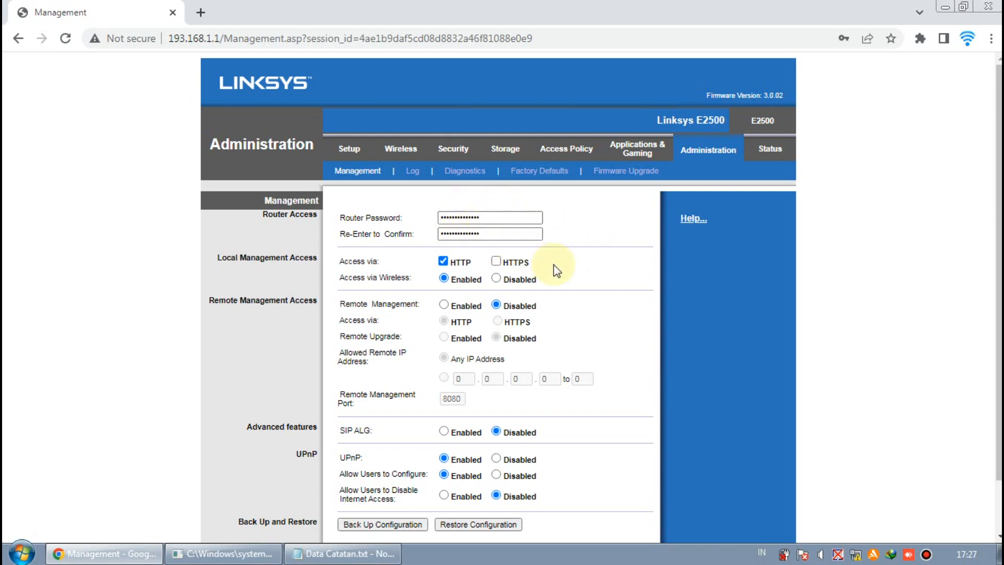
Set UPnP to Disabled and save, then start logging back in by entering the admin username
scroll(413, 276, "down", 1)
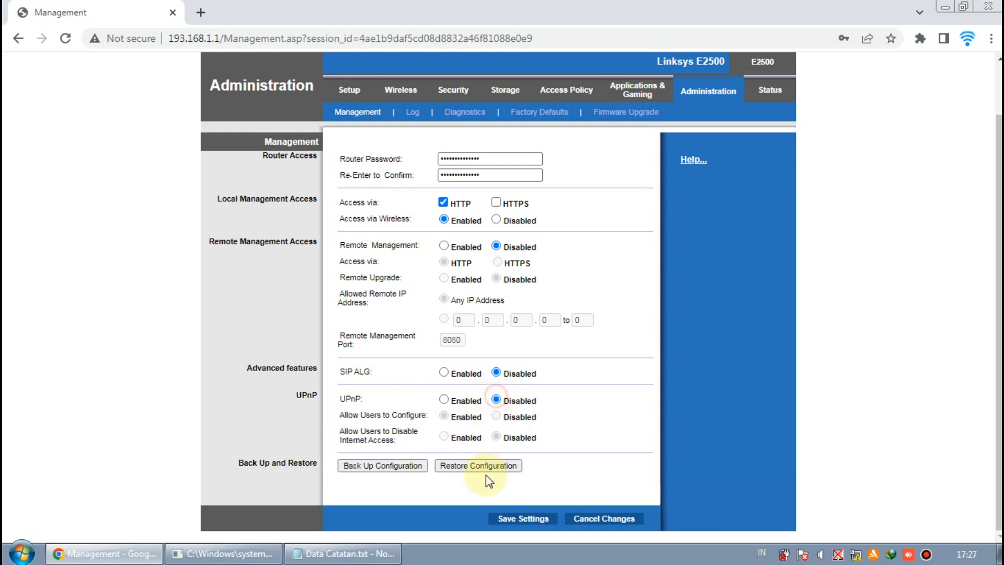
left_click(496, 399)
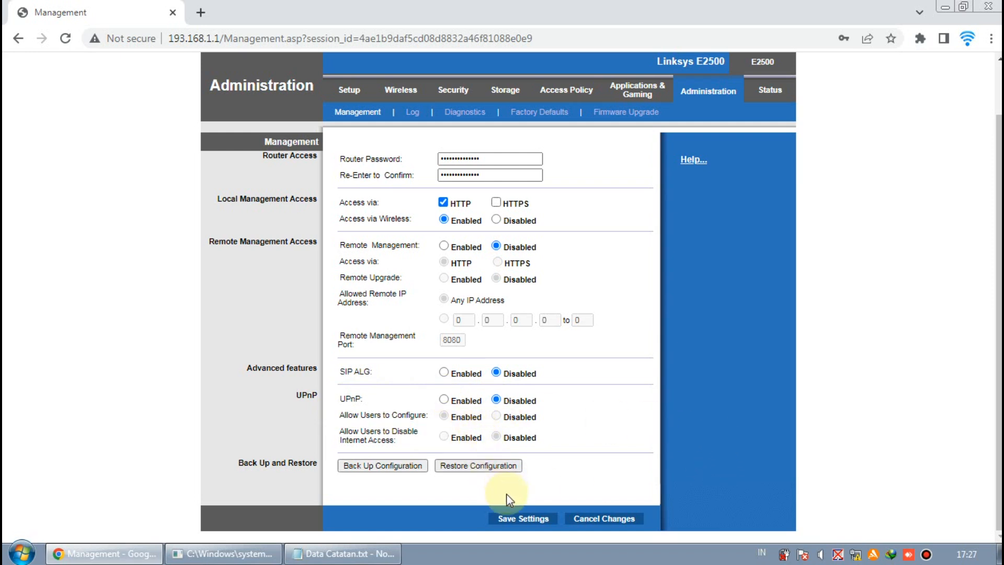
left_click(521, 519)
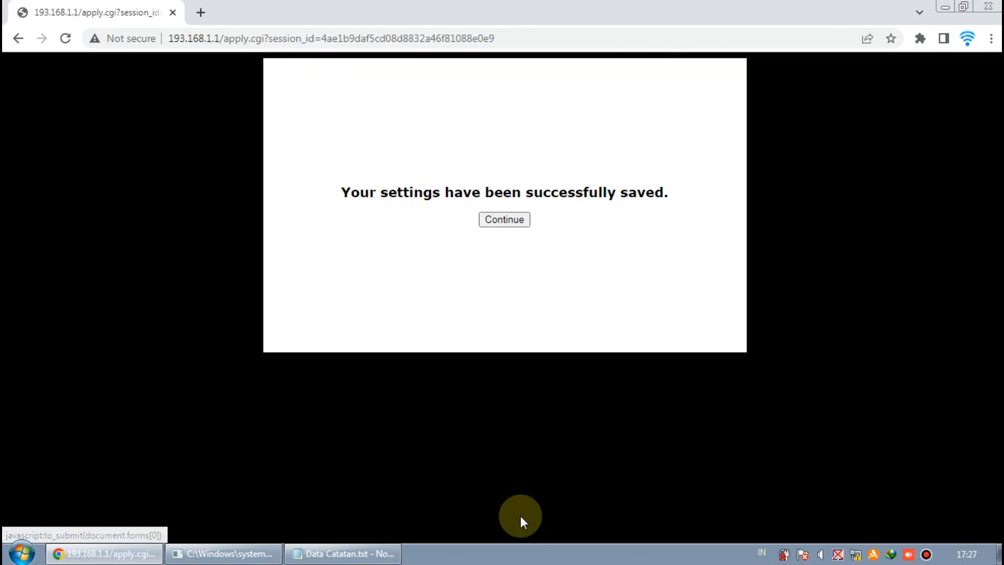
left_click(496, 222)
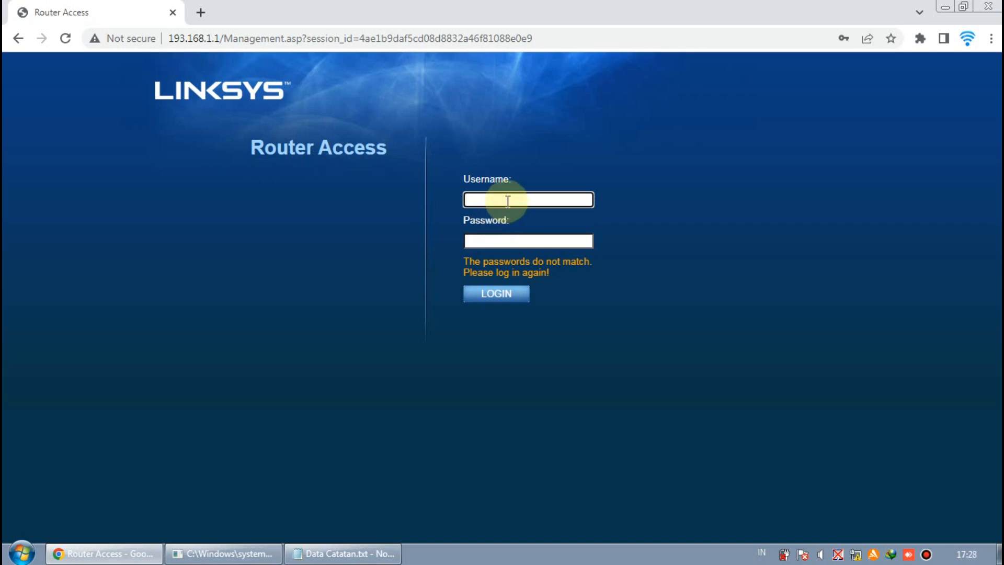
left_click(506, 198)
type("root")
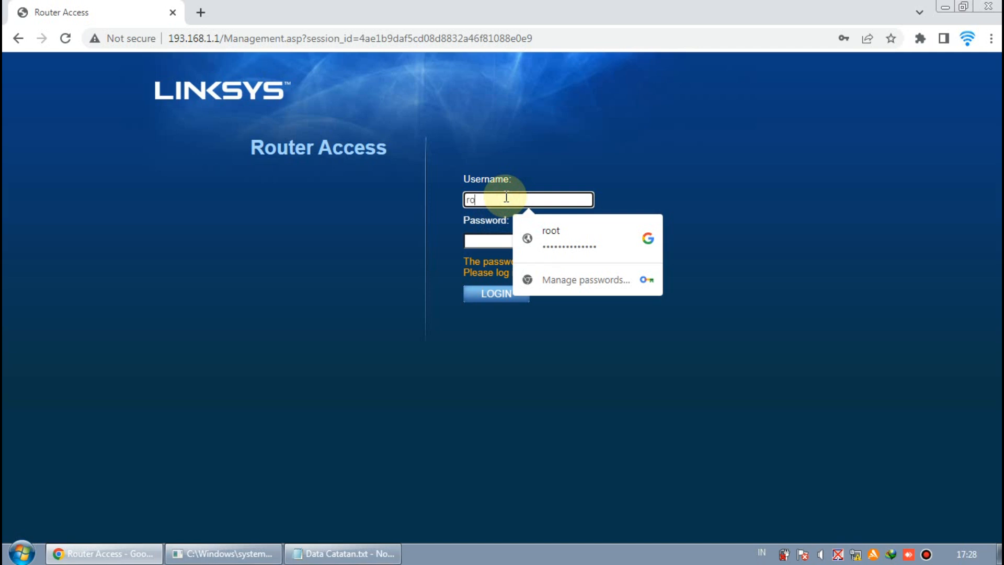
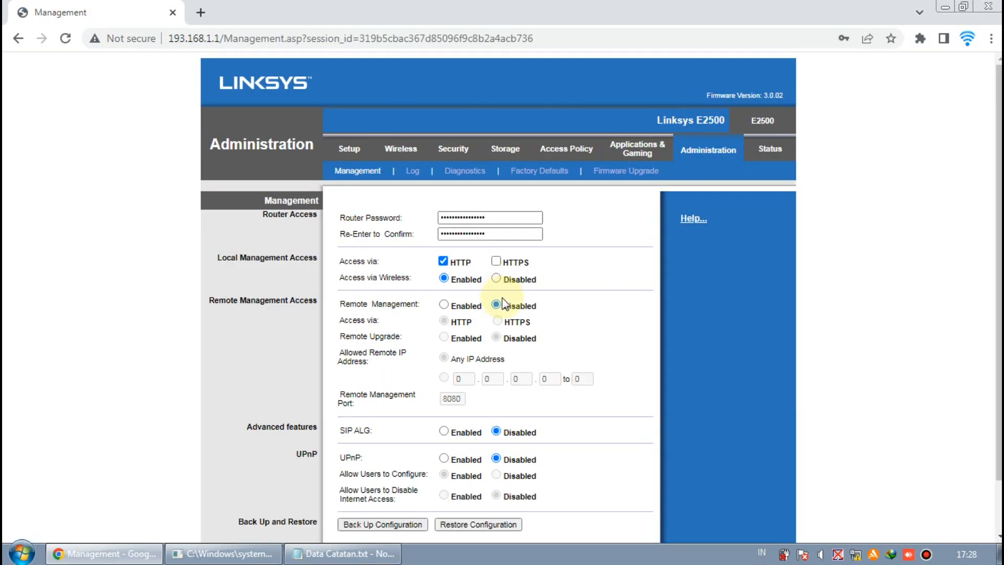
View the Log, Diagnostics, Factory Defaults and Firmware Upgrade pages, then go to Router Status
left_click(413, 171)
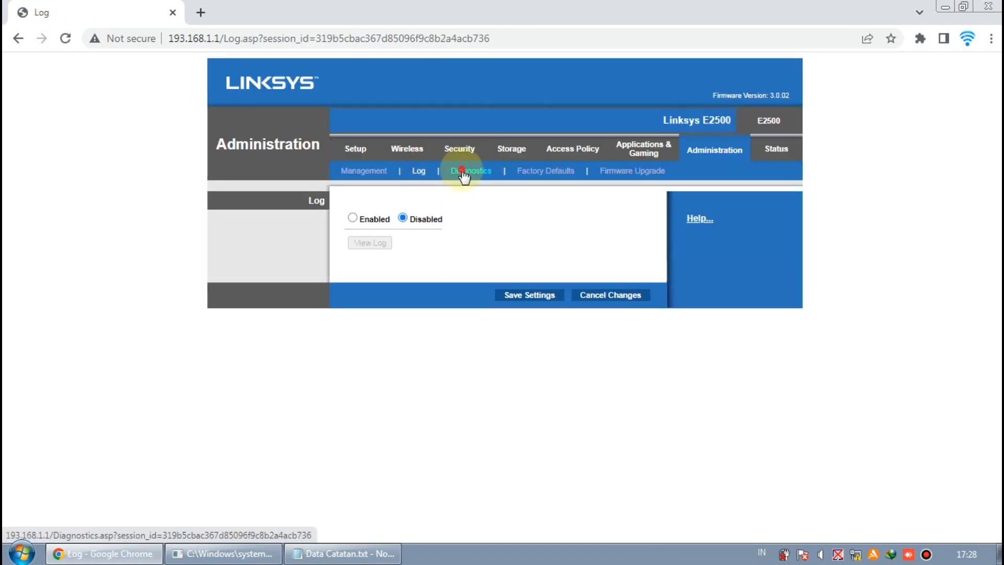
left_click(455, 172)
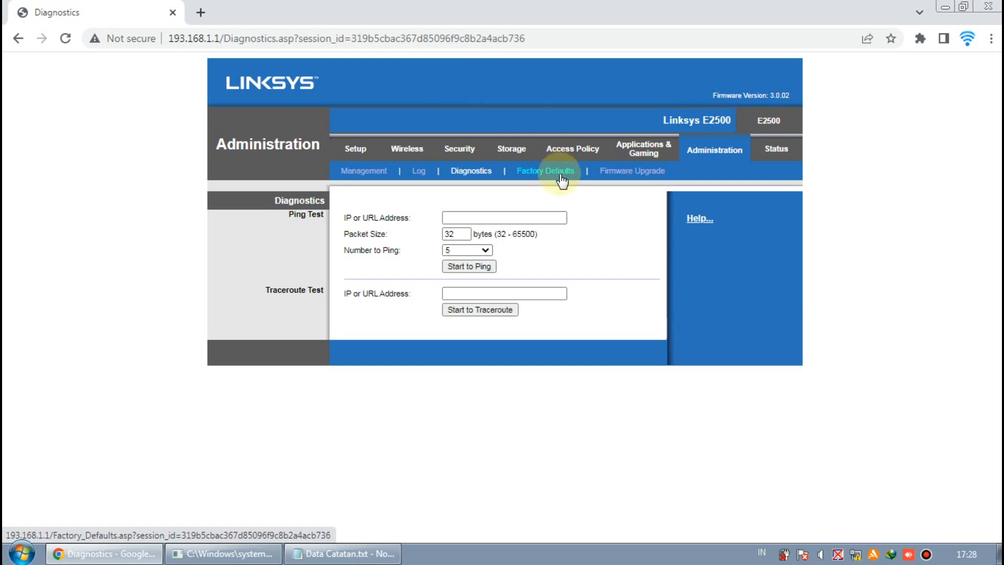
left_click(553, 172)
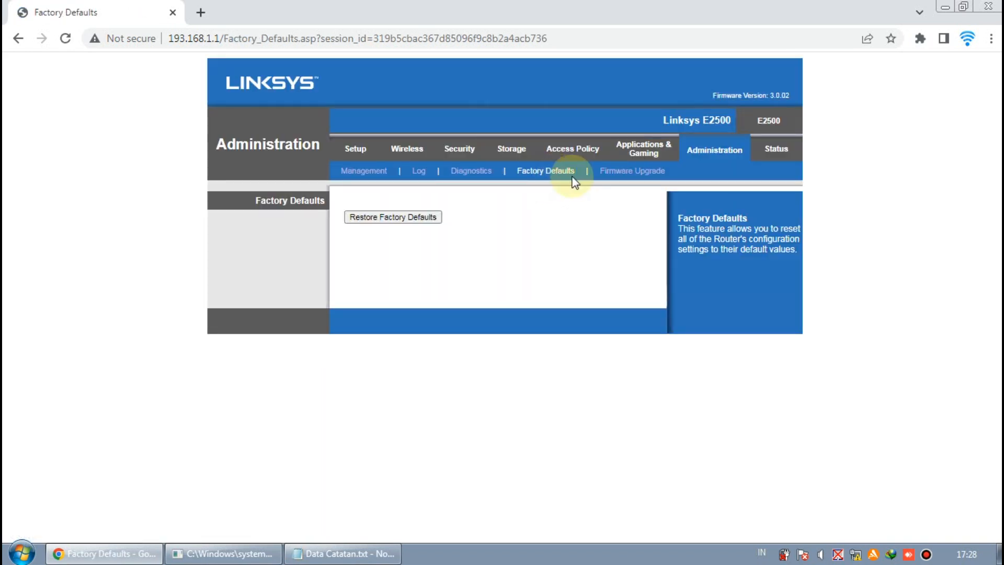
left_click(611, 173)
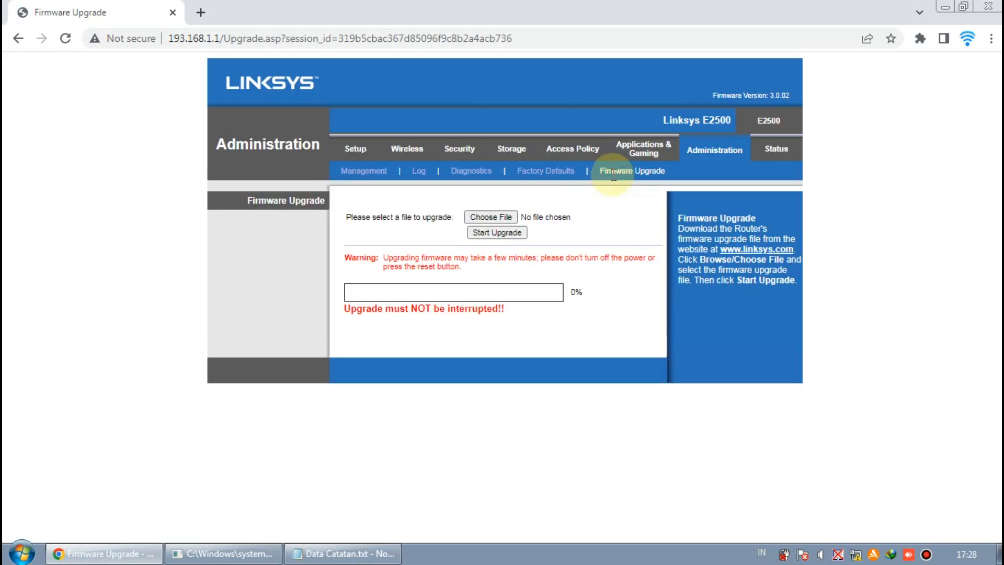
left_click(775, 151)
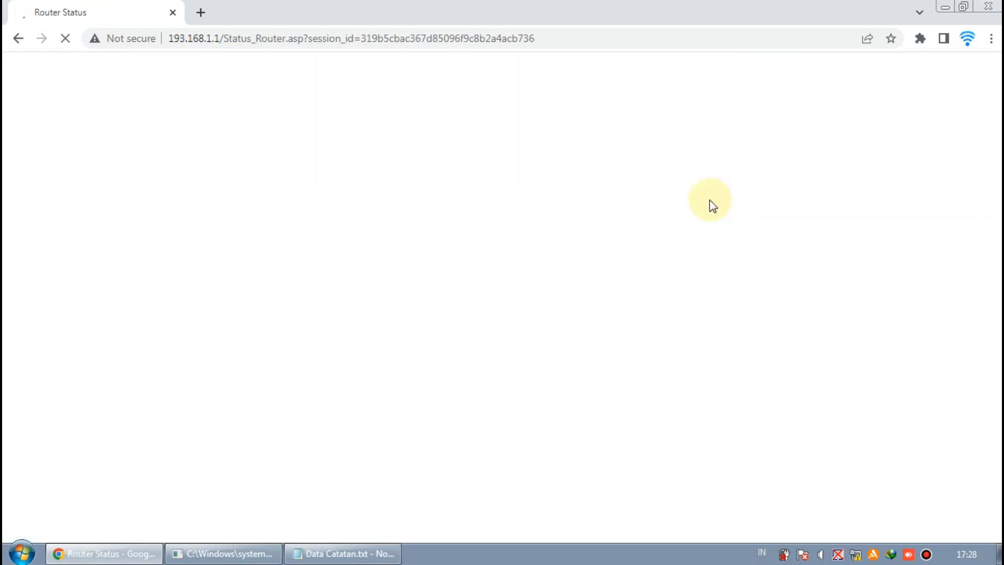
Review the Router Status page showing firmware 3.0.02 build 2 and the Automatic Configuration - DHCP connection
scroll(633, 212, "down", 3)
scroll(634, 212, "up", 3)
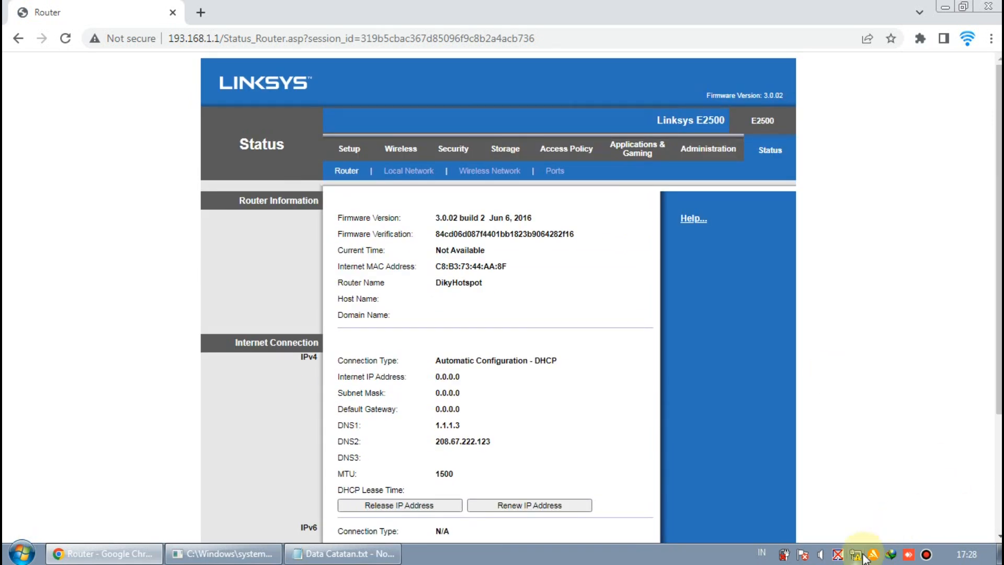